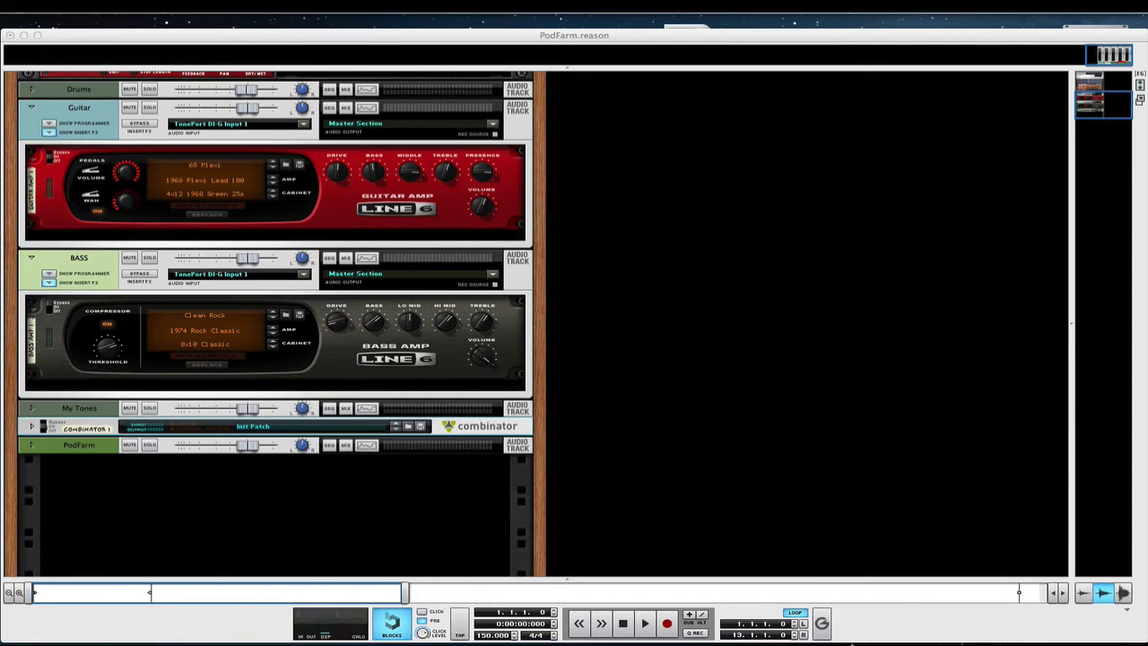
Step: Open the Line 6 POD Farm window from the Dock over the Reason rack
click(861, 628)
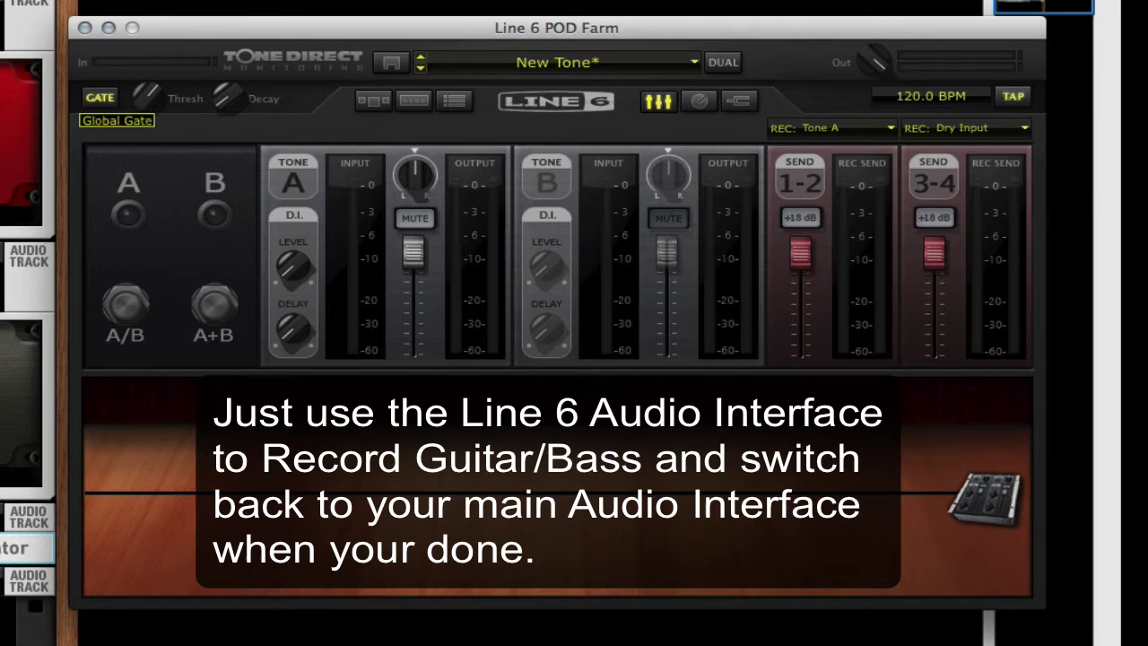
Step: Check the REC source options in Mixer View and keep Tone A as the recorded signal
click(892, 127)
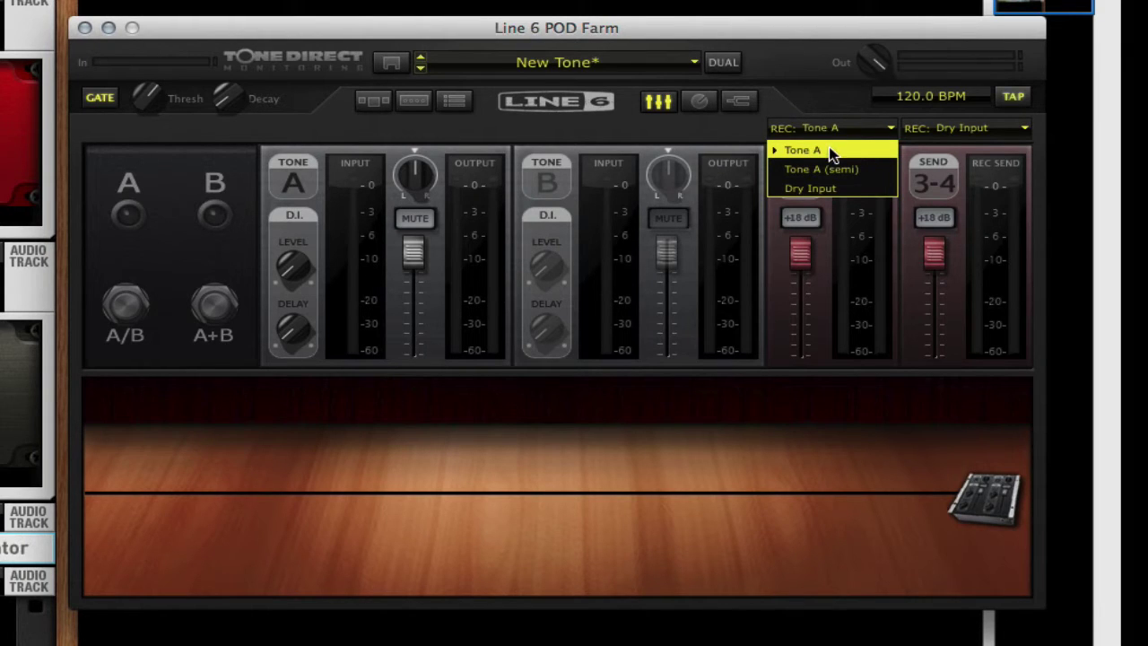
click(797, 420)
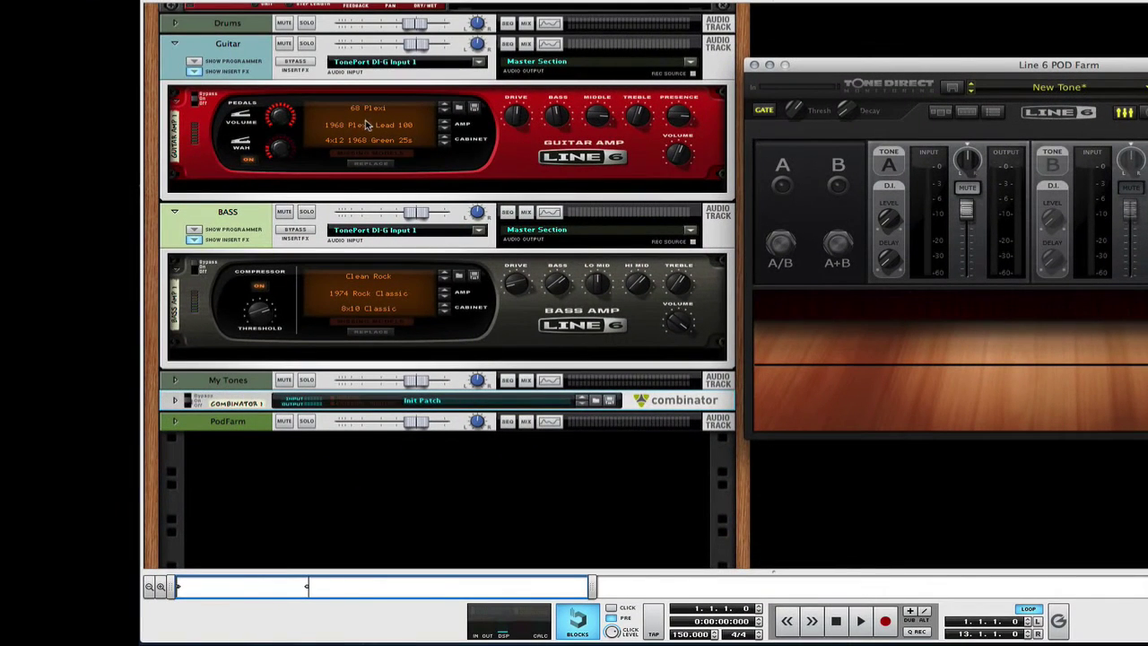
click(367, 127)
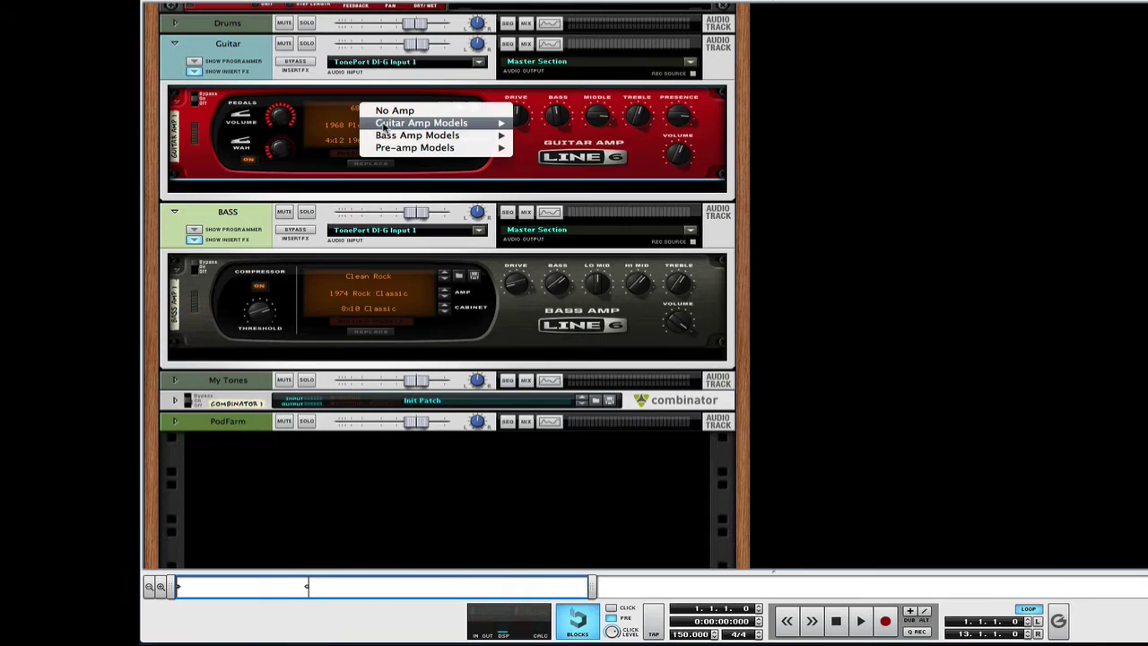
mouse_move(425, 128)
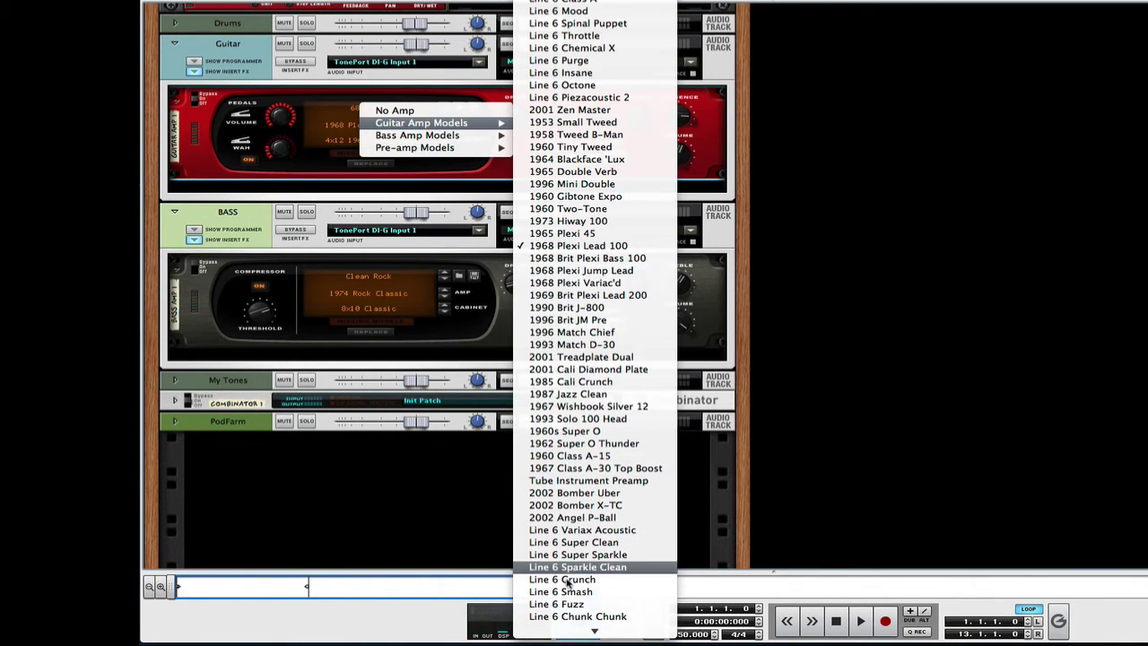
scroll(586, 554, down, 3)
scroll(586, 555, up, 5)
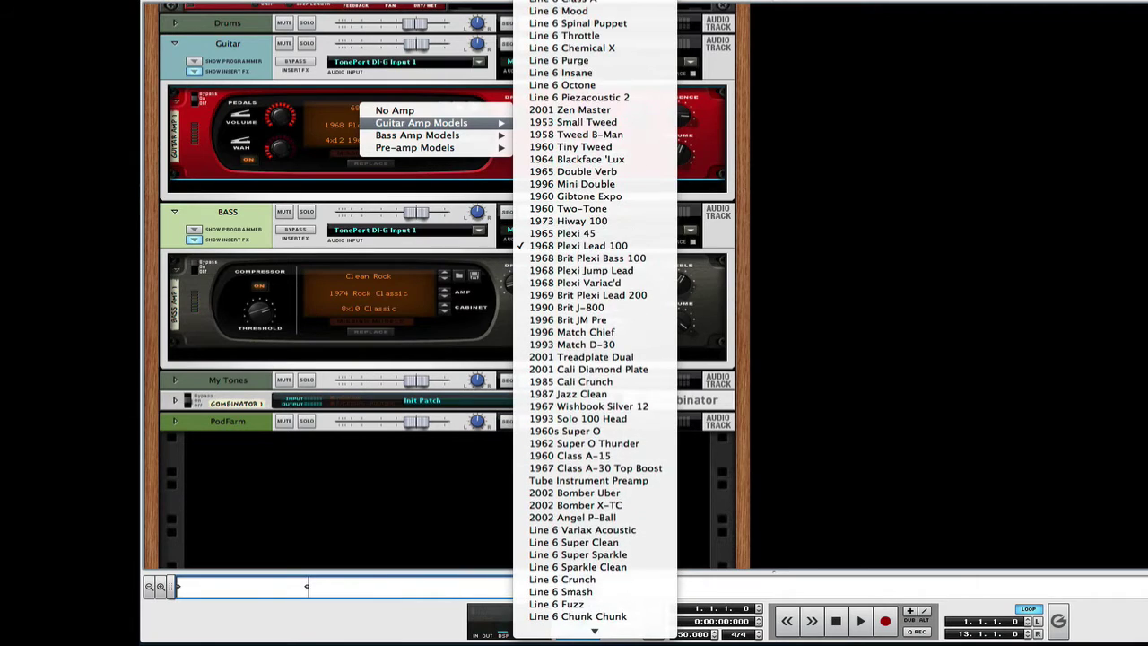
mouse_move(388, 142)
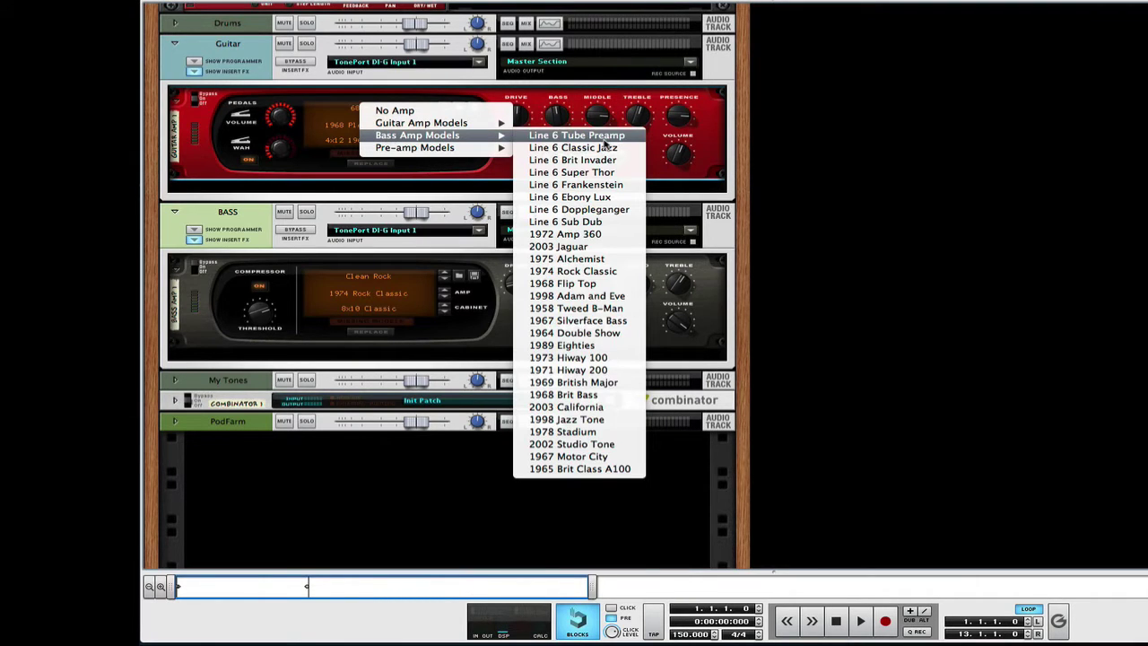
click(341, 146)
click(341, 145)
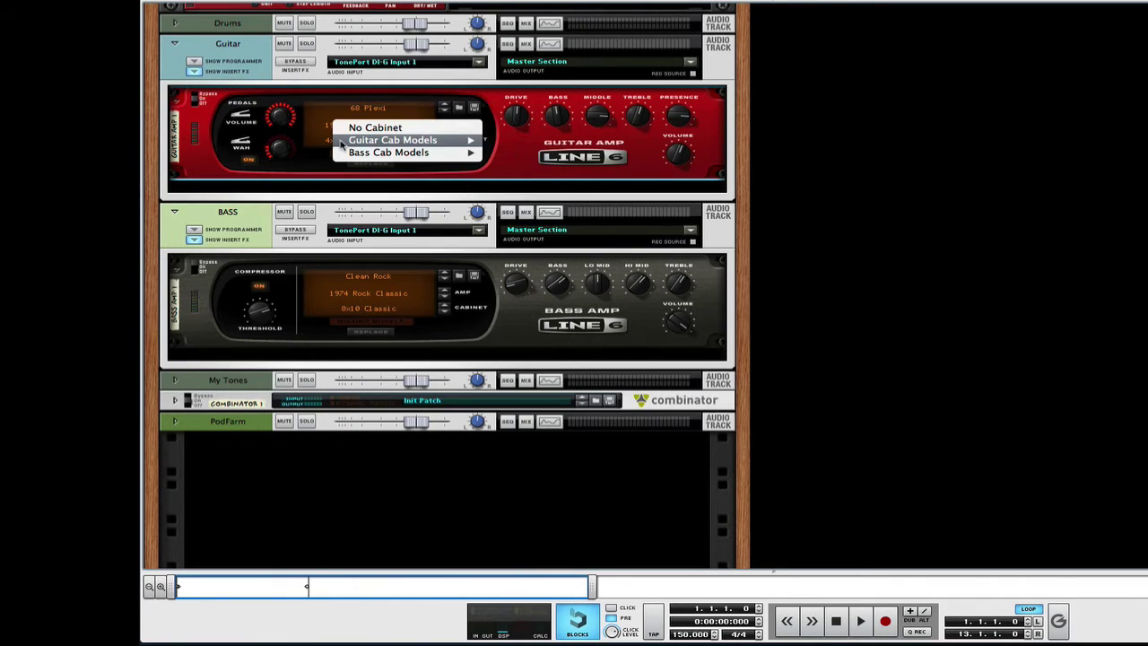
mouse_move(341, 141)
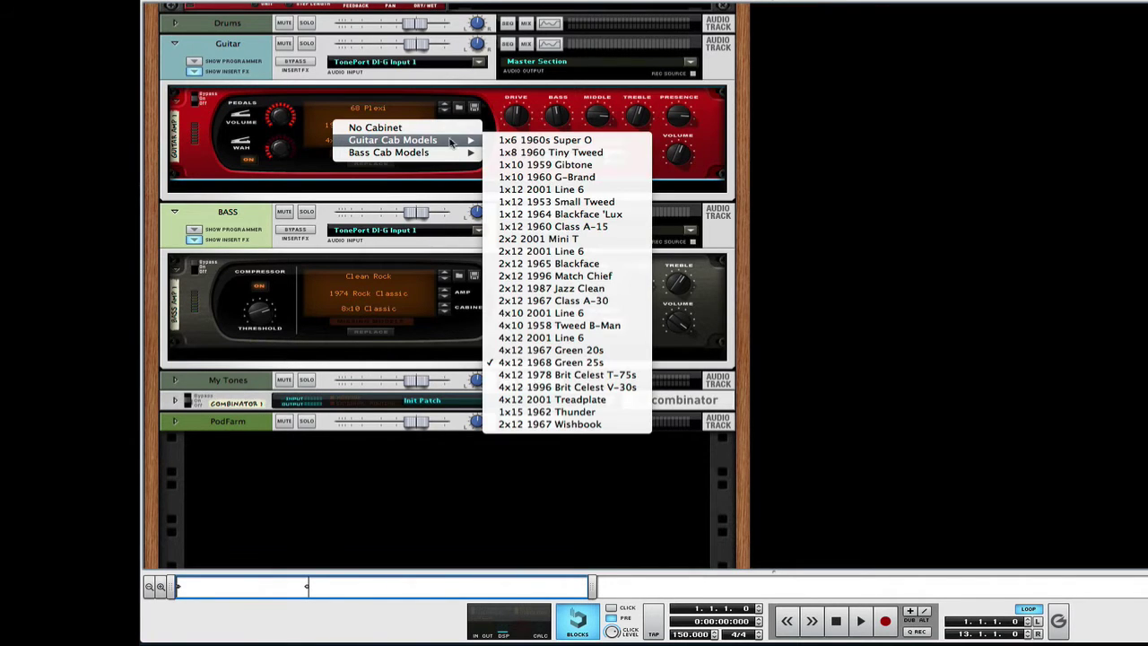
click(224, 162)
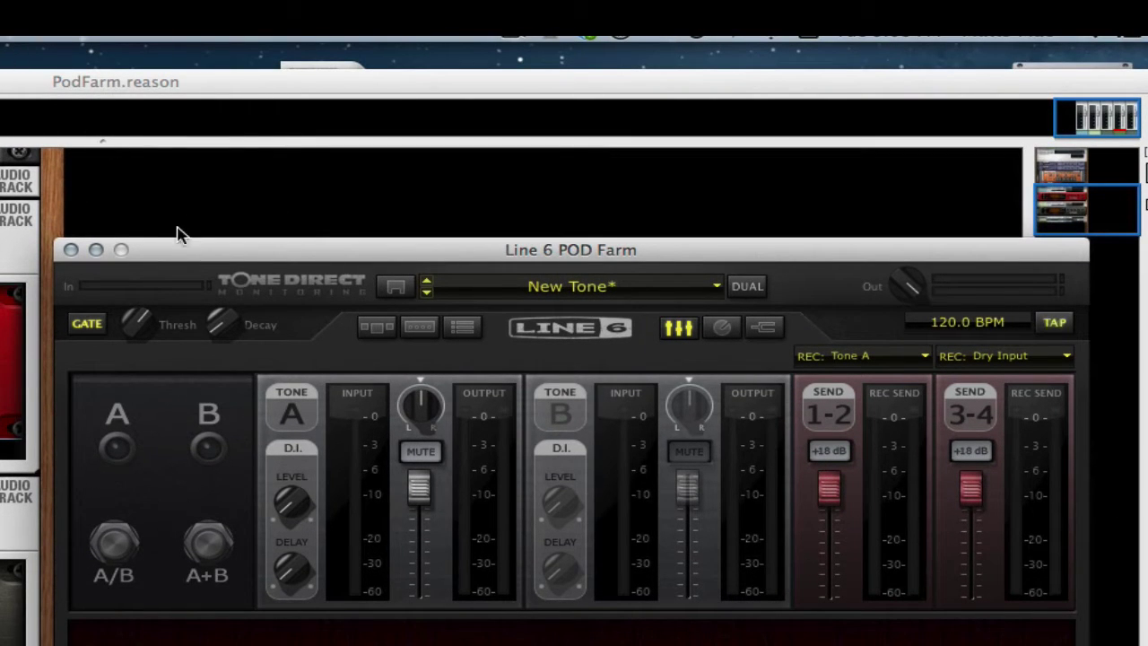
Step: Raise the POD Farm window higher and bring it back in front of Reason
drag(188, 255, 204, 65)
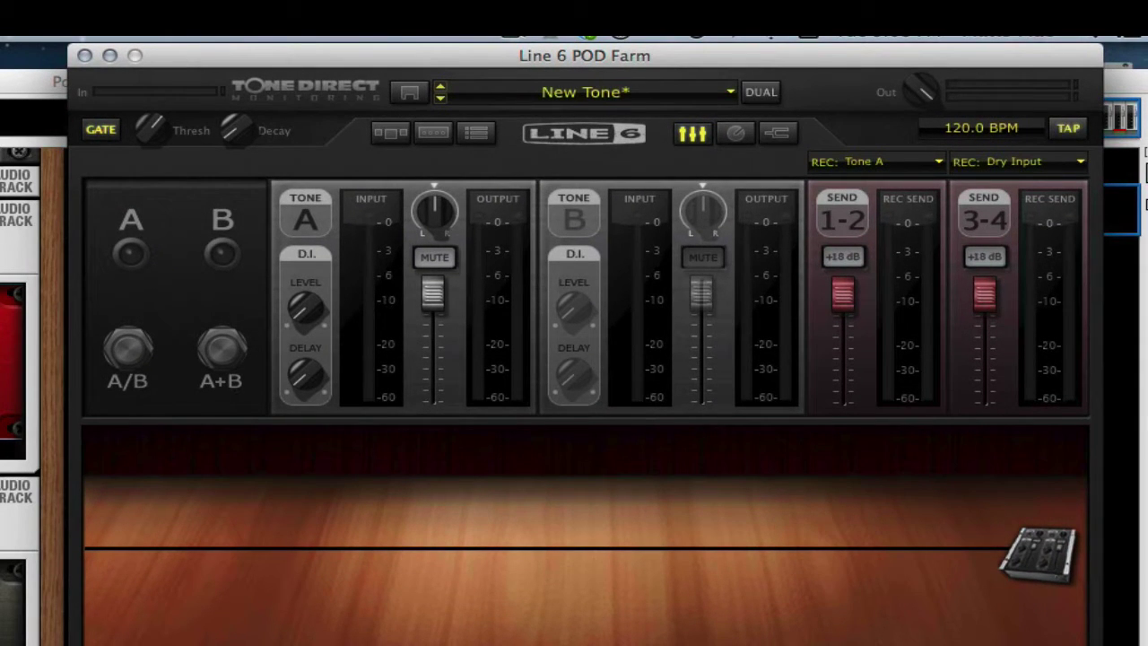
click(13, 81)
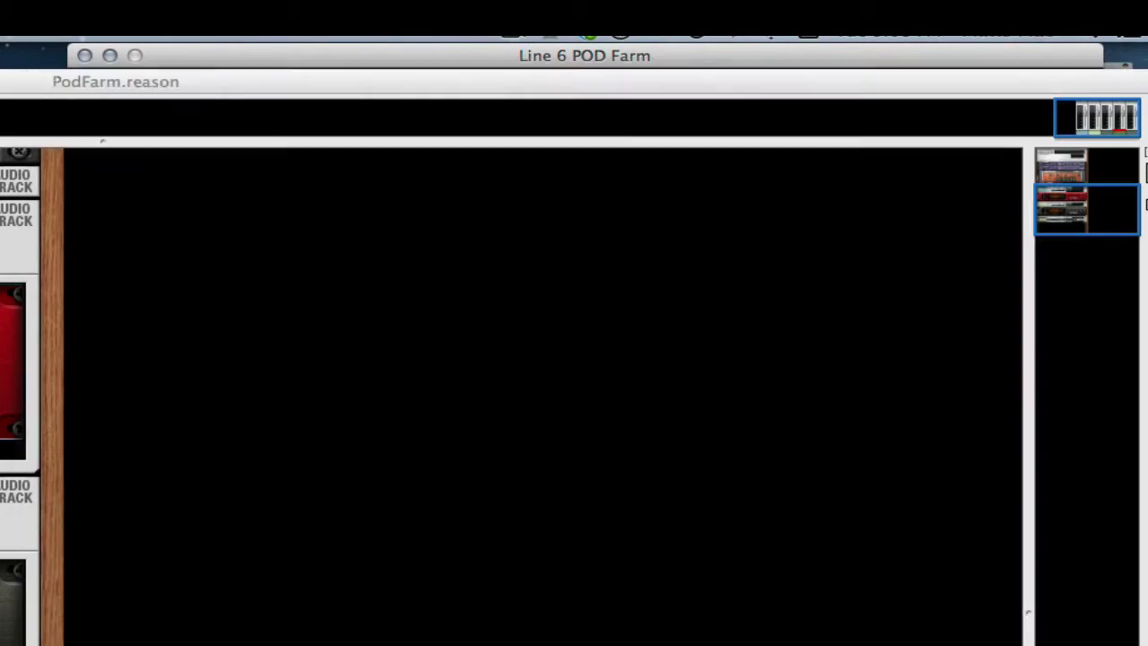
click(262, 54)
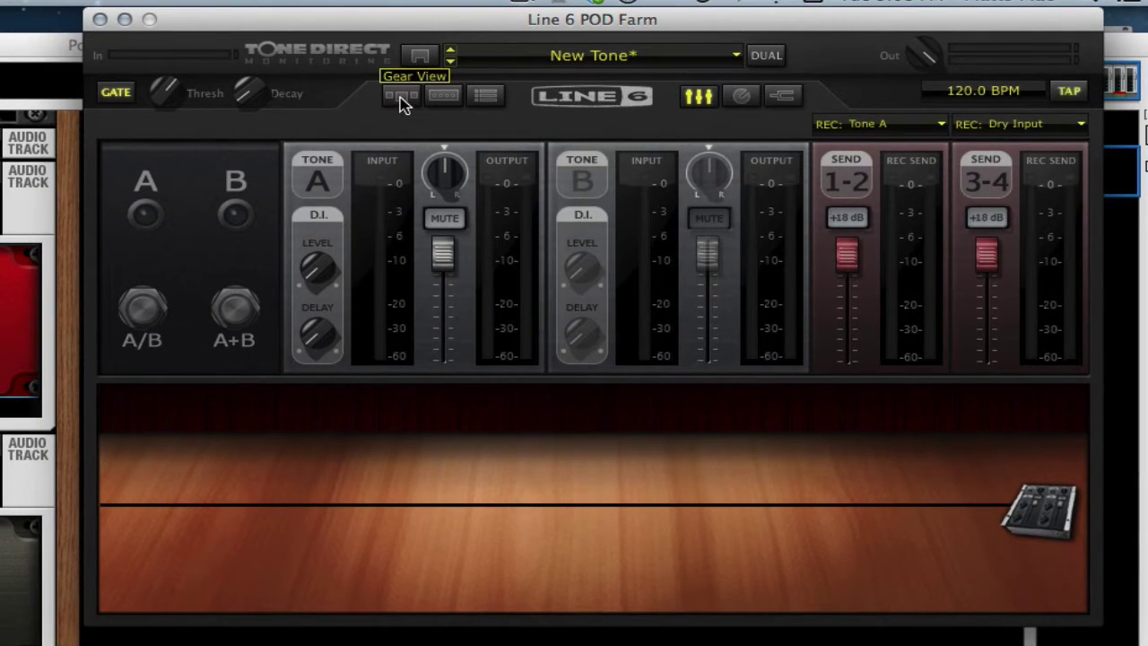
Step: In Gear View, place the 1963 Blackface Vibro amp from Guitar Amps into the chain
click(401, 98)
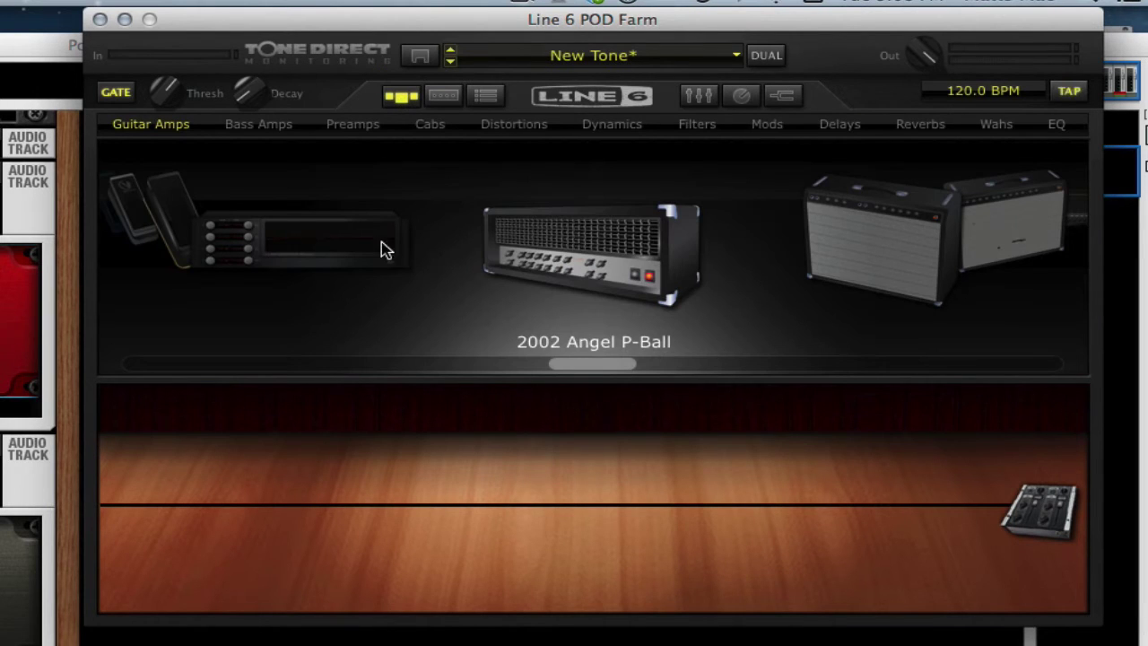
drag(576, 369, 610, 368)
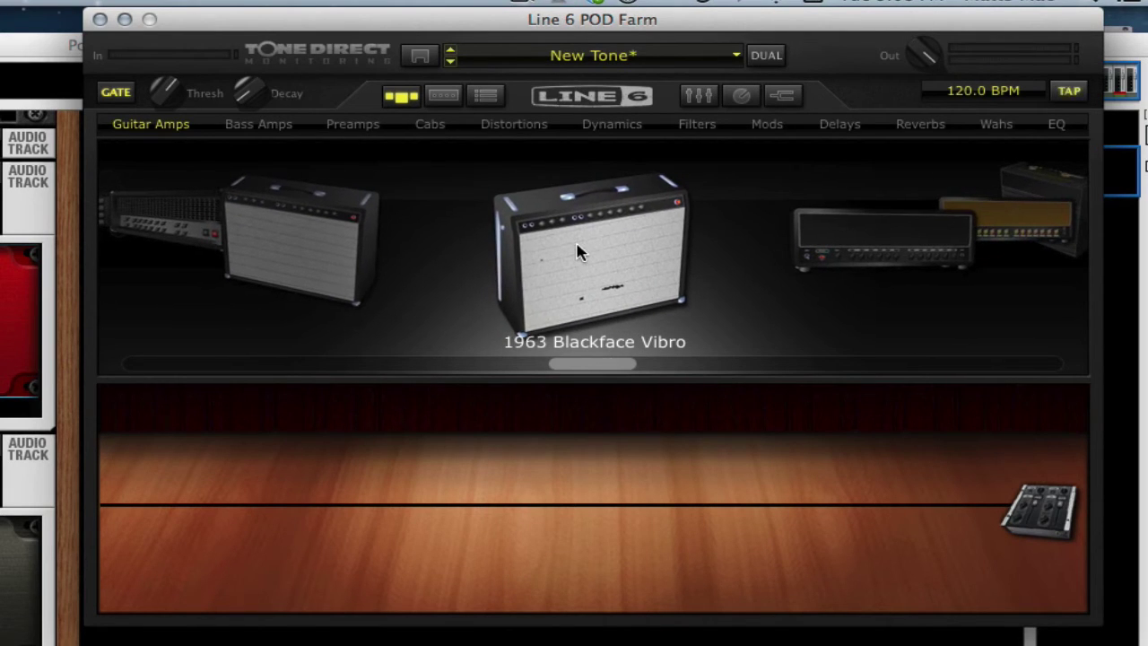
drag(580, 248, 388, 529)
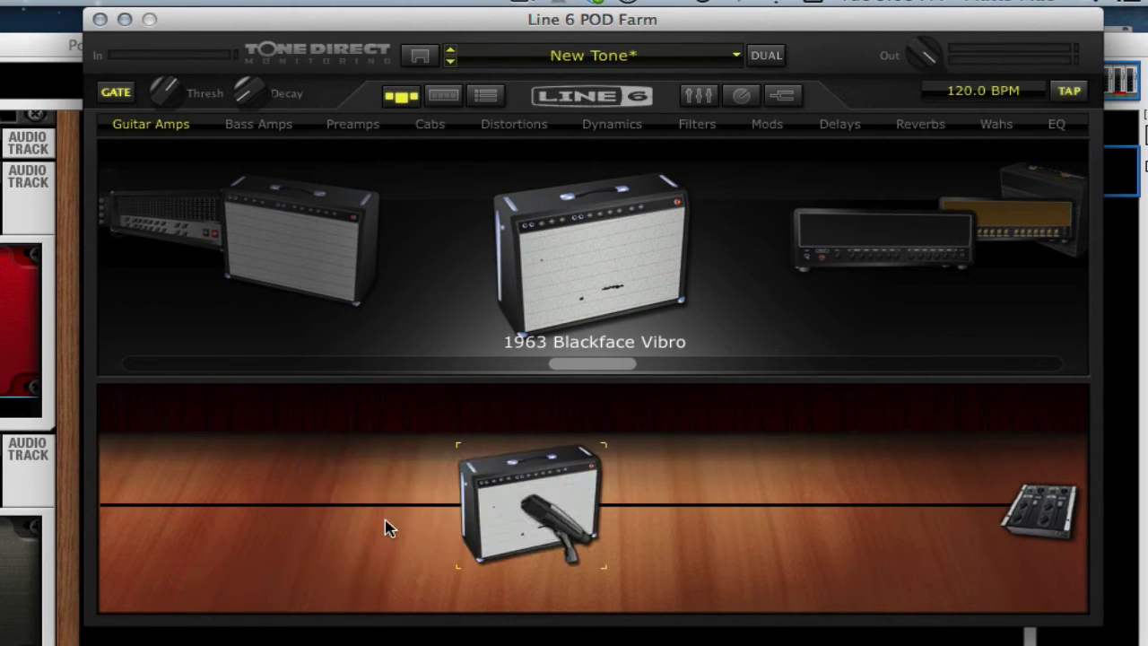
mouse_move(513, 519)
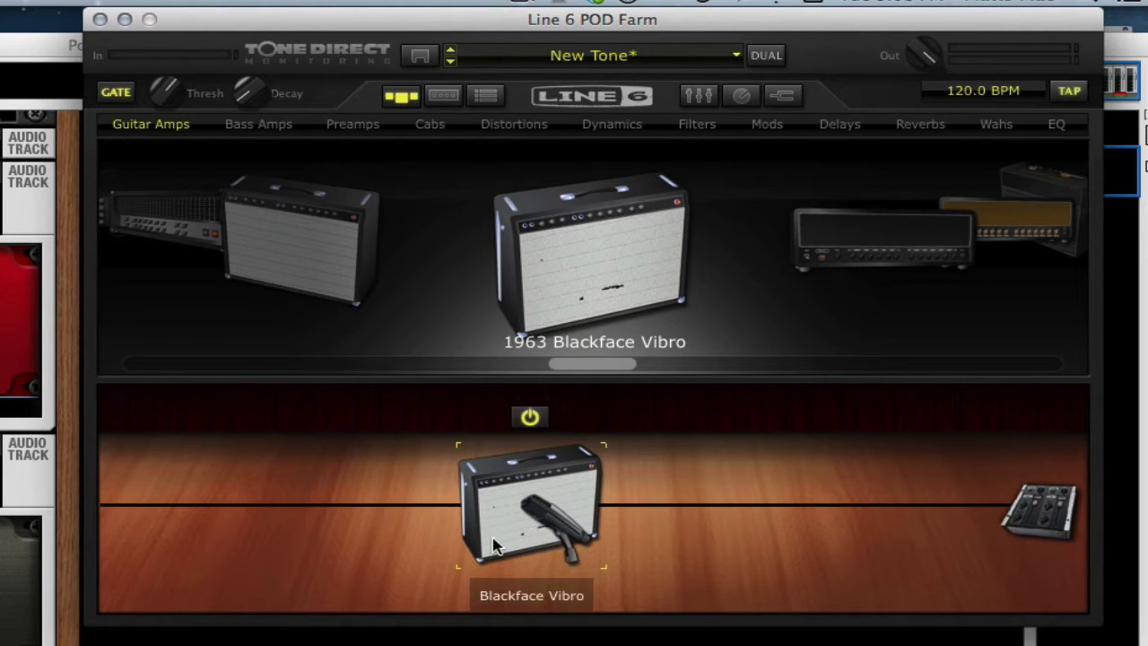
Step: Add the rack Compressor from Dynamics after the Blackface Vibro amp
click(625, 130)
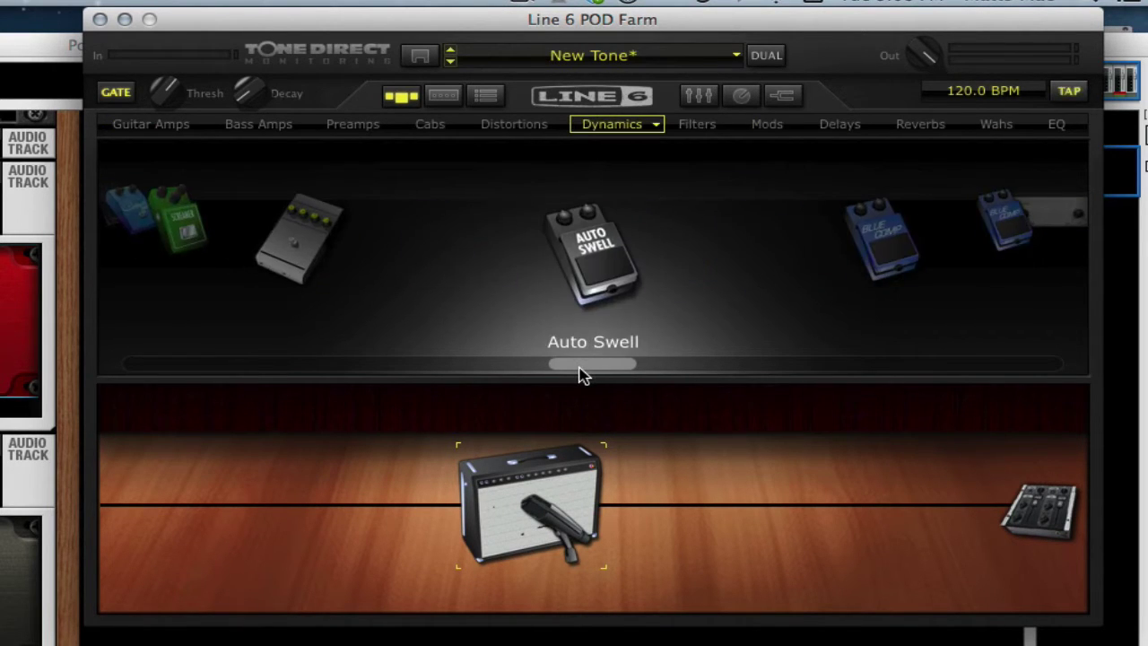
drag(580, 369, 619, 369)
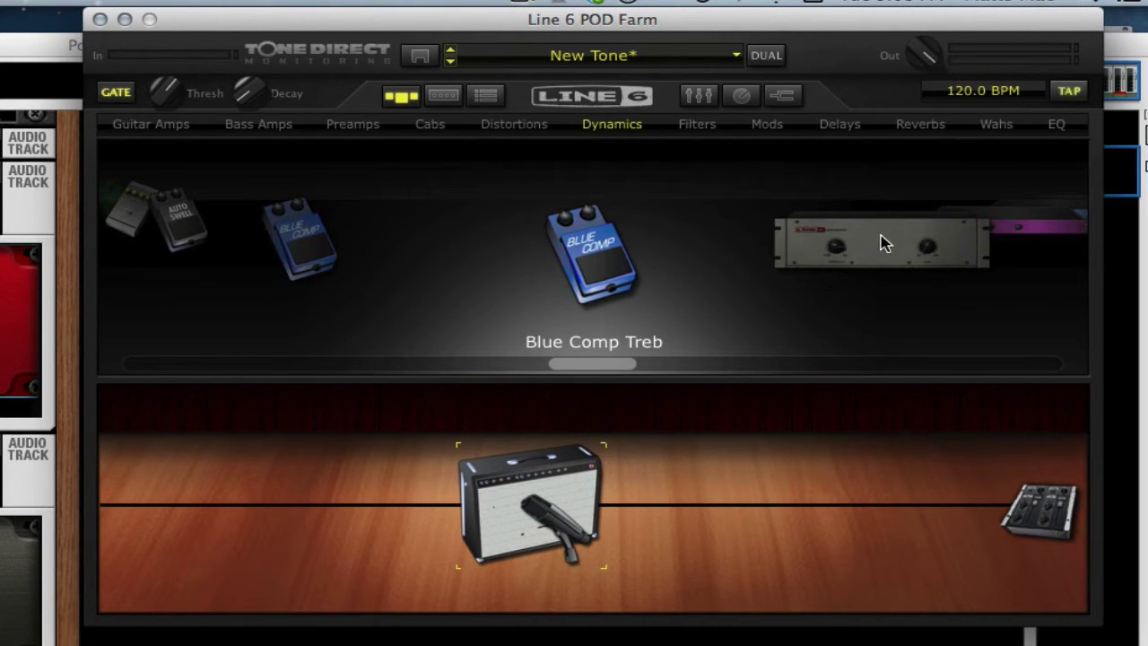
drag(881, 245, 648, 517)
mouse_move(646, 518)
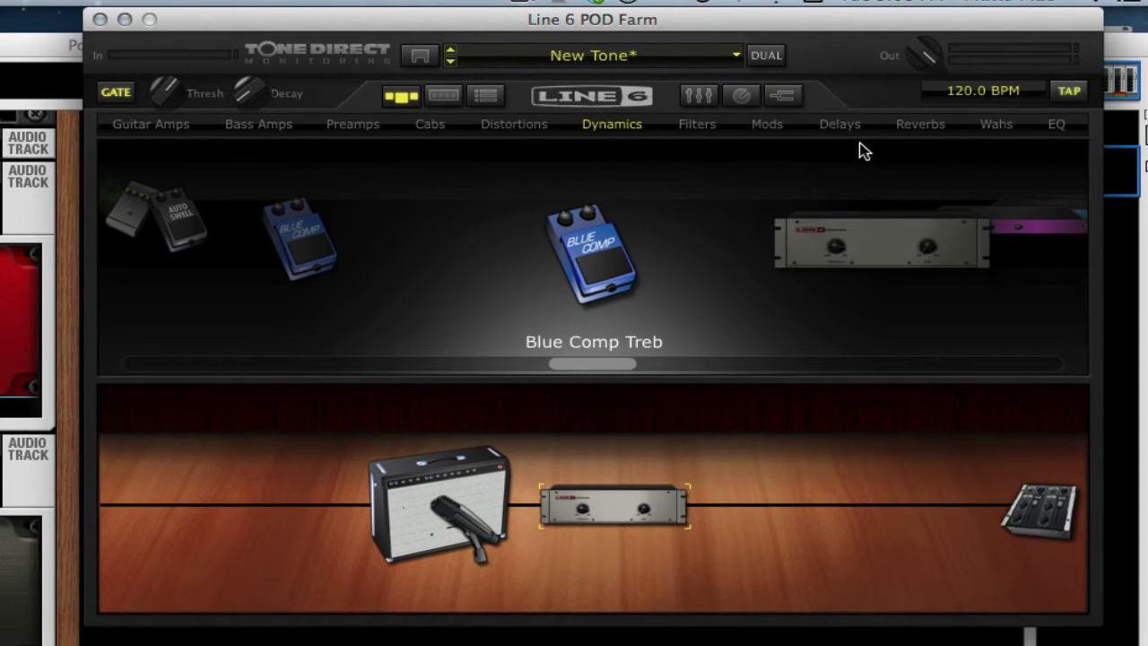
Step: Add the 'Lux Spring reverb from Reverbs after the compressor
click(769, 129)
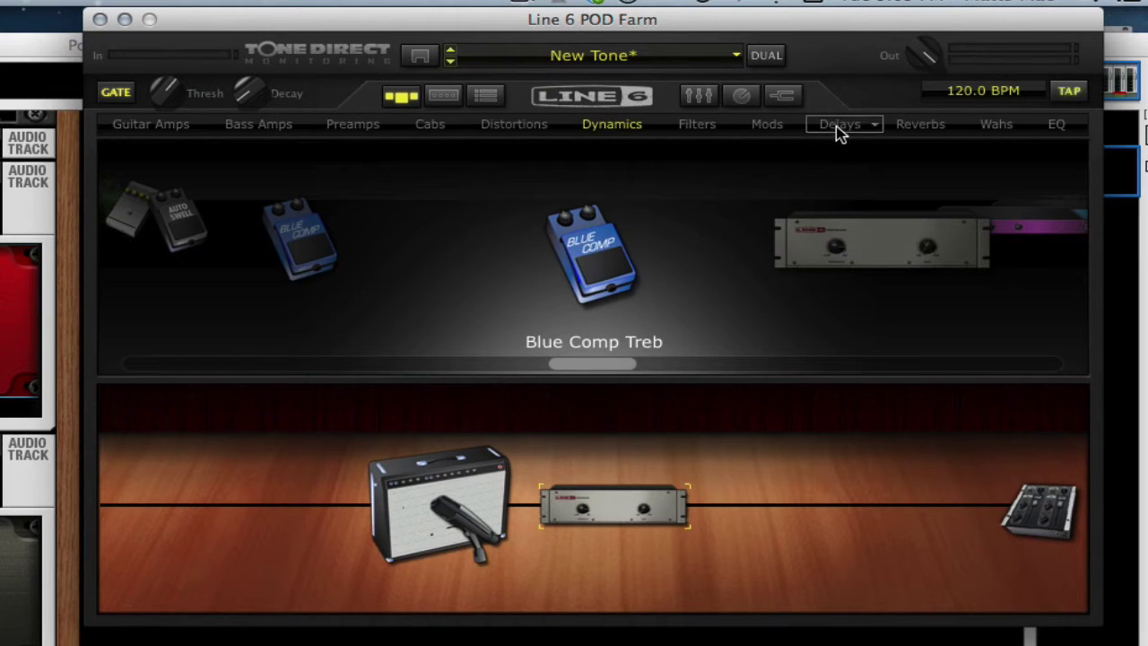
click(924, 125)
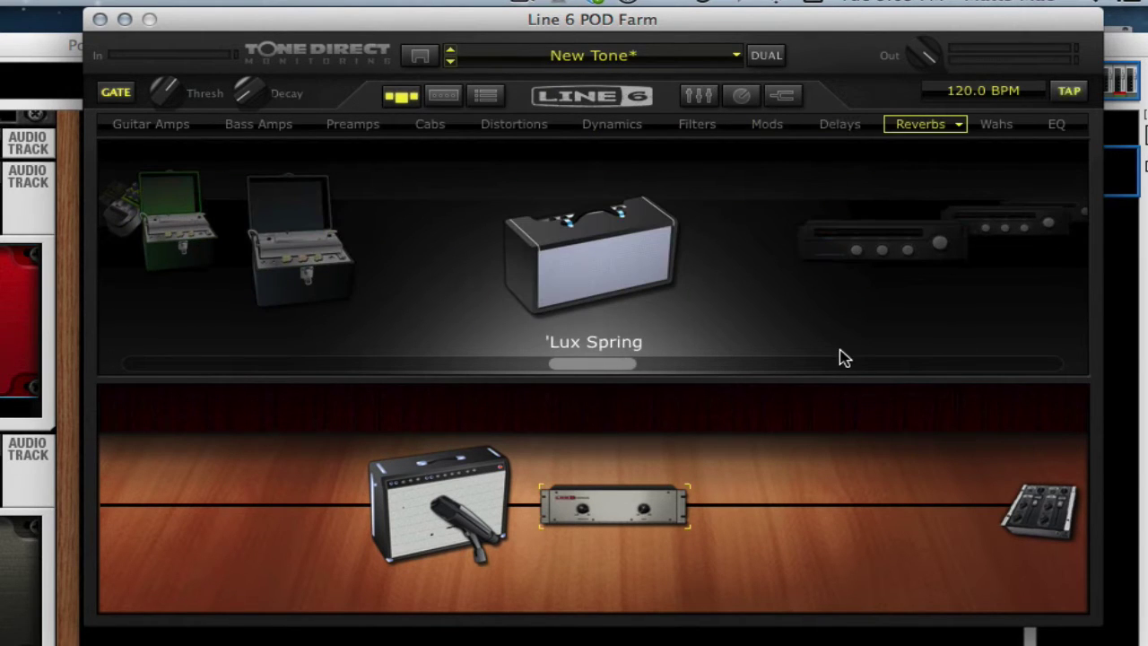
drag(555, 242, 782, 523)
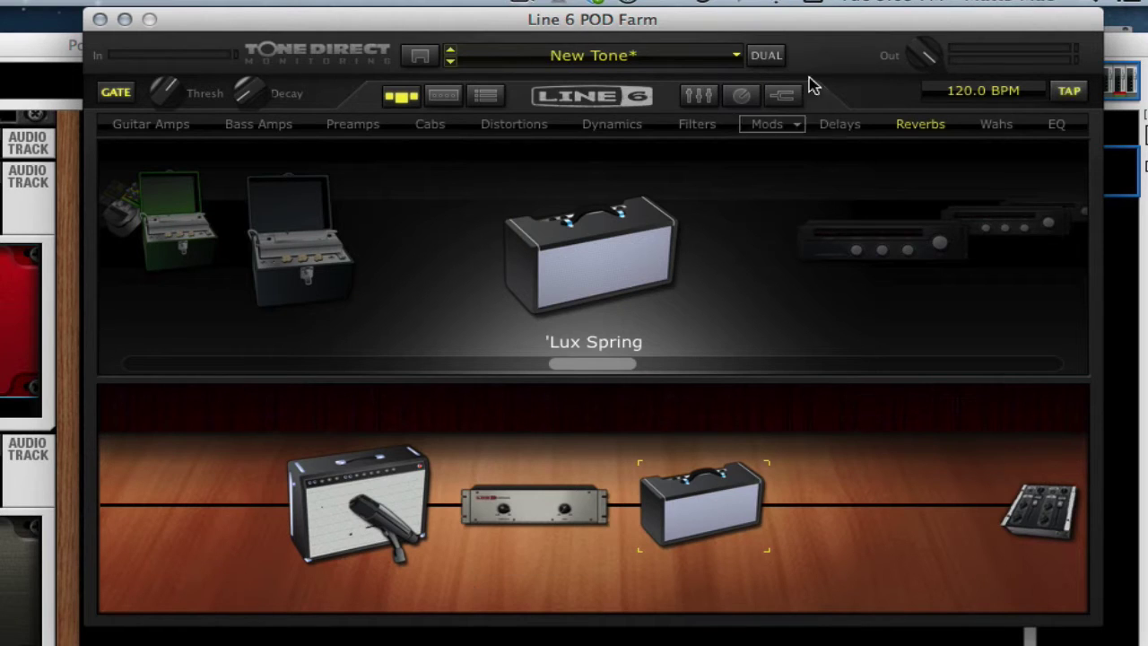
mouse_move(757, 413)
mouse_move(531, 518)
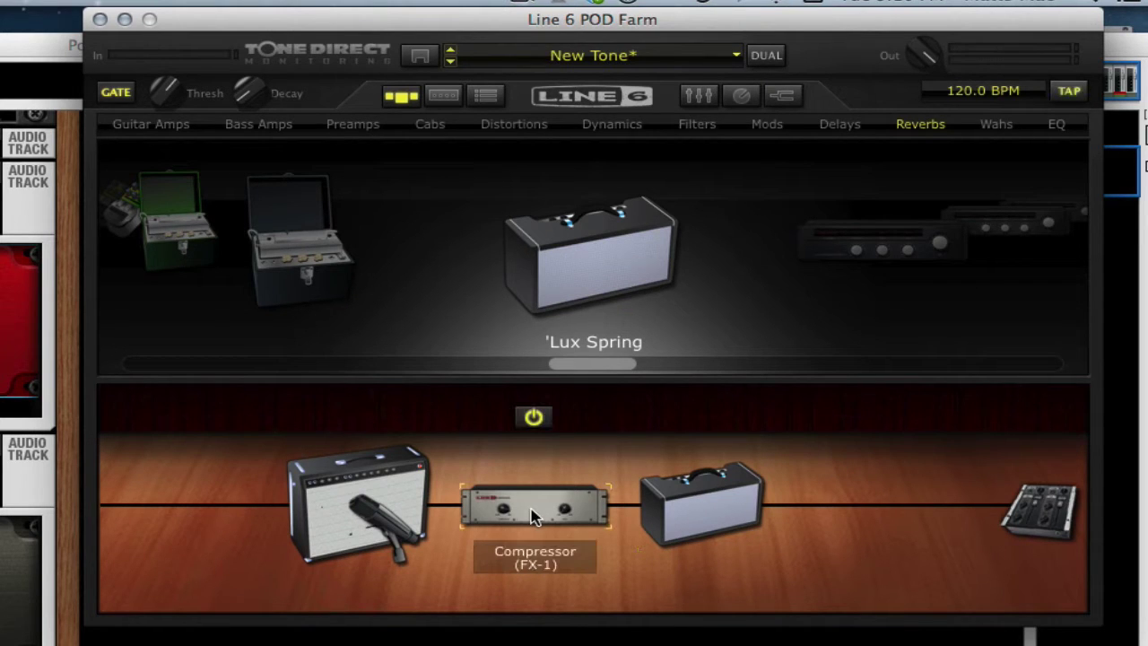
Step: In Edit View, set the Compressor threshold to -36 dB and gain to 3 dB
click(444, 95)
drag(381, 267, 380, 300)
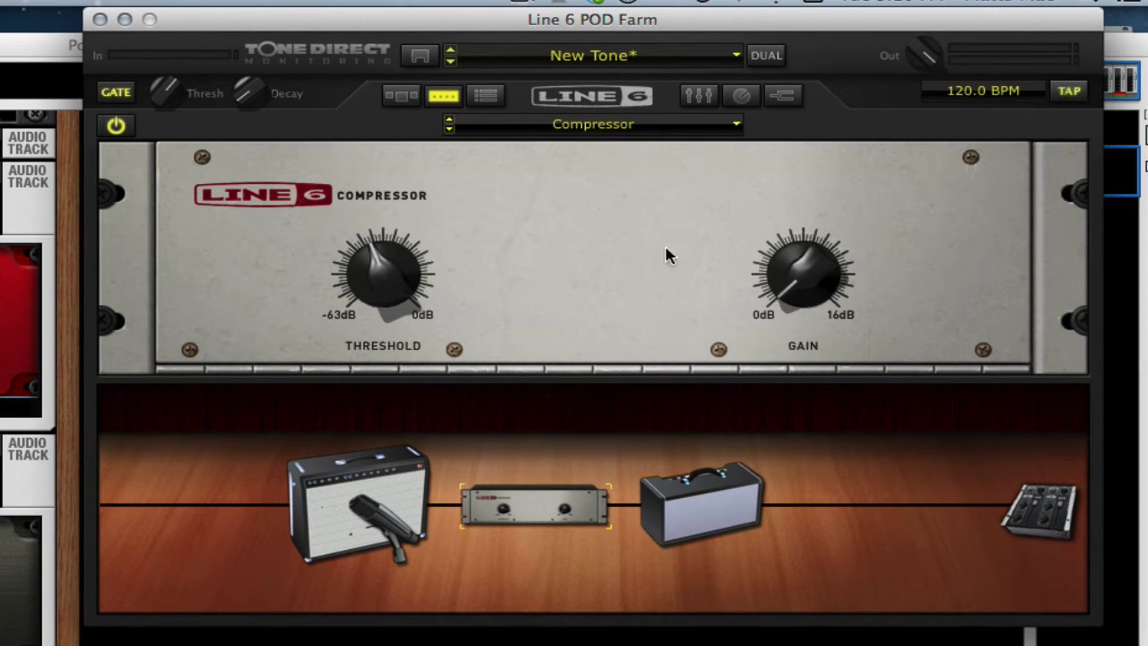
drag(791, 284, 789, 269)
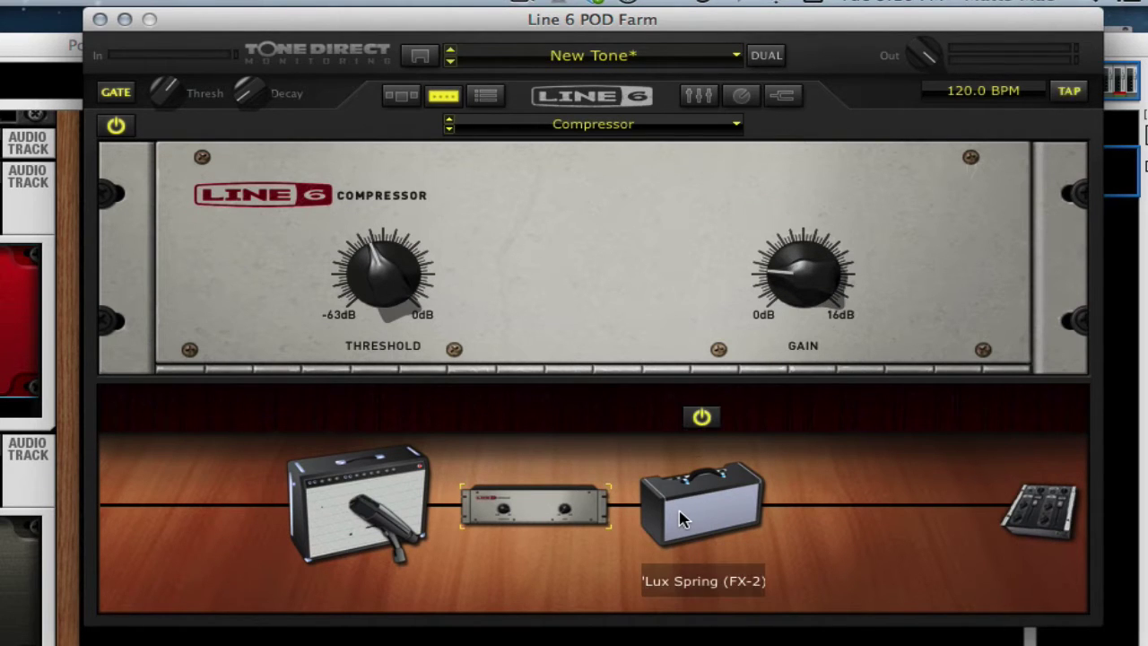
Step: Set the 'Lux Spring Tone to 15% and the Blackface Vibro Drive to 44%
click(682, 519)
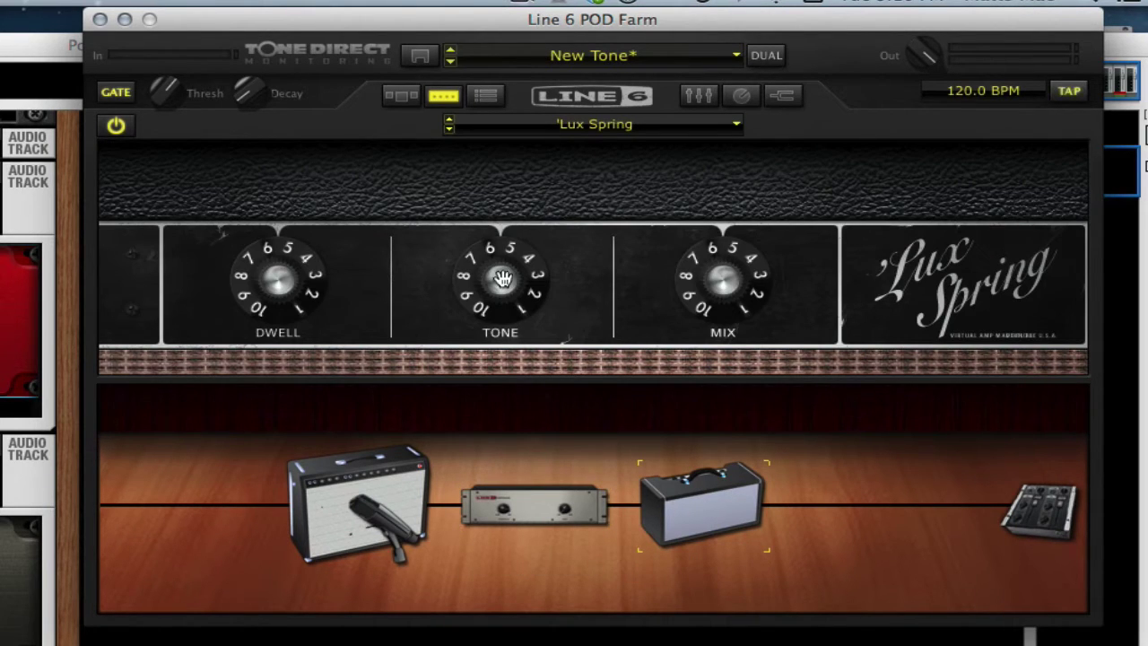
drag(502, 314, 502, 319)
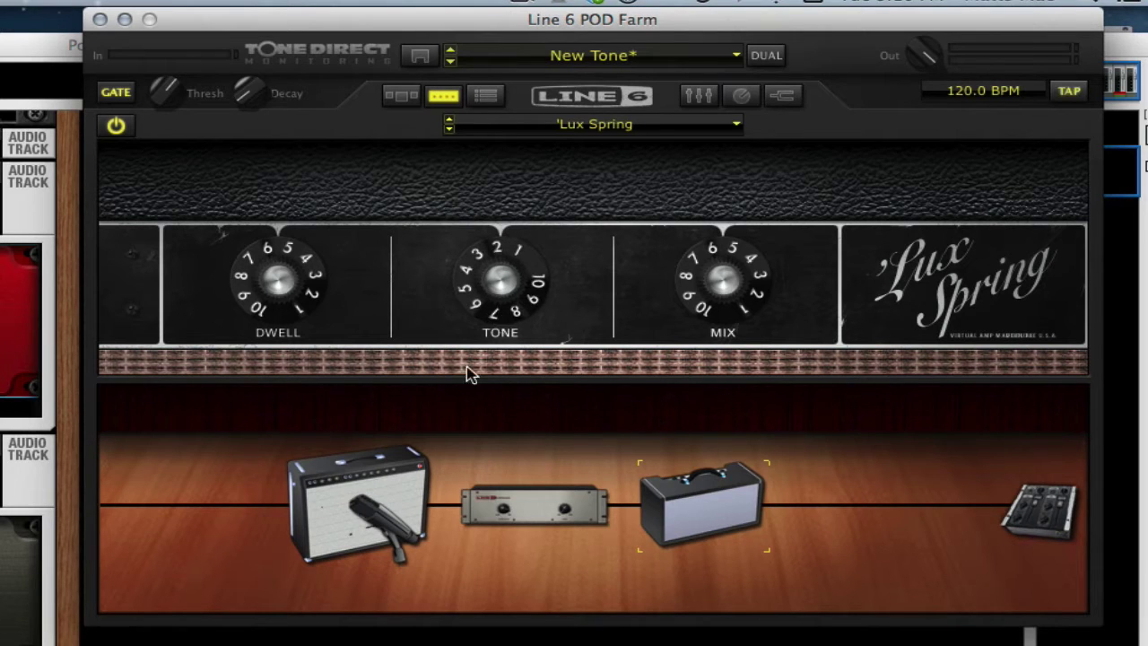
click(384, 482)
drag(211, 323, 217, 323)
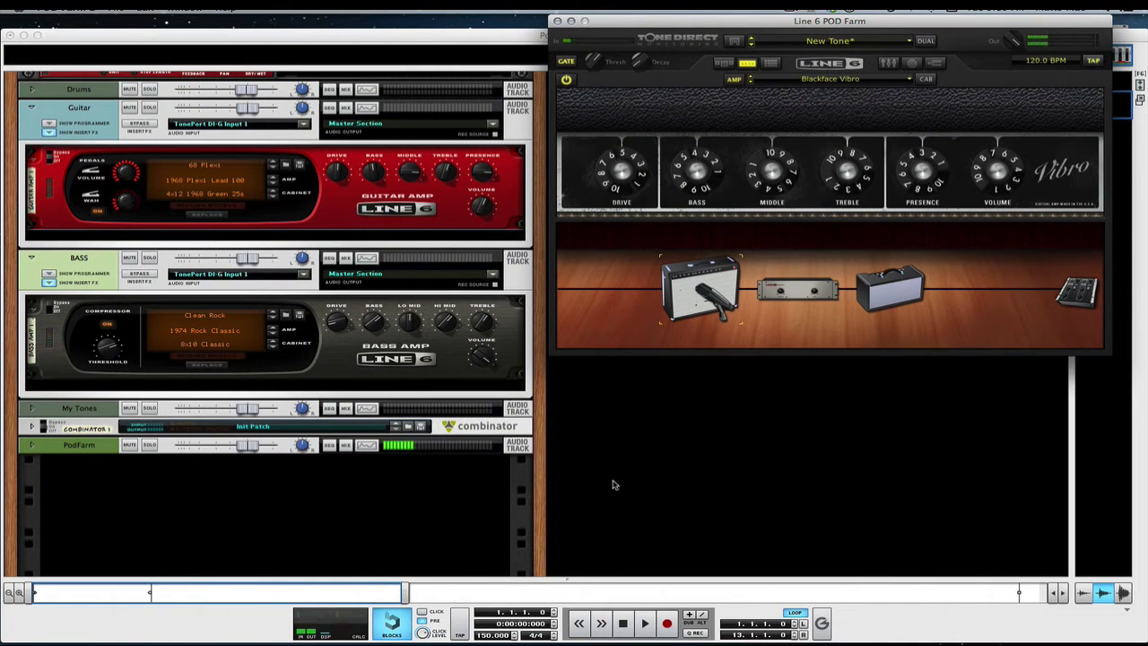
Step: Switch Reason to the sequencer (F7) and record bars 1–13 onto the PodFarm track
click(614, 485)
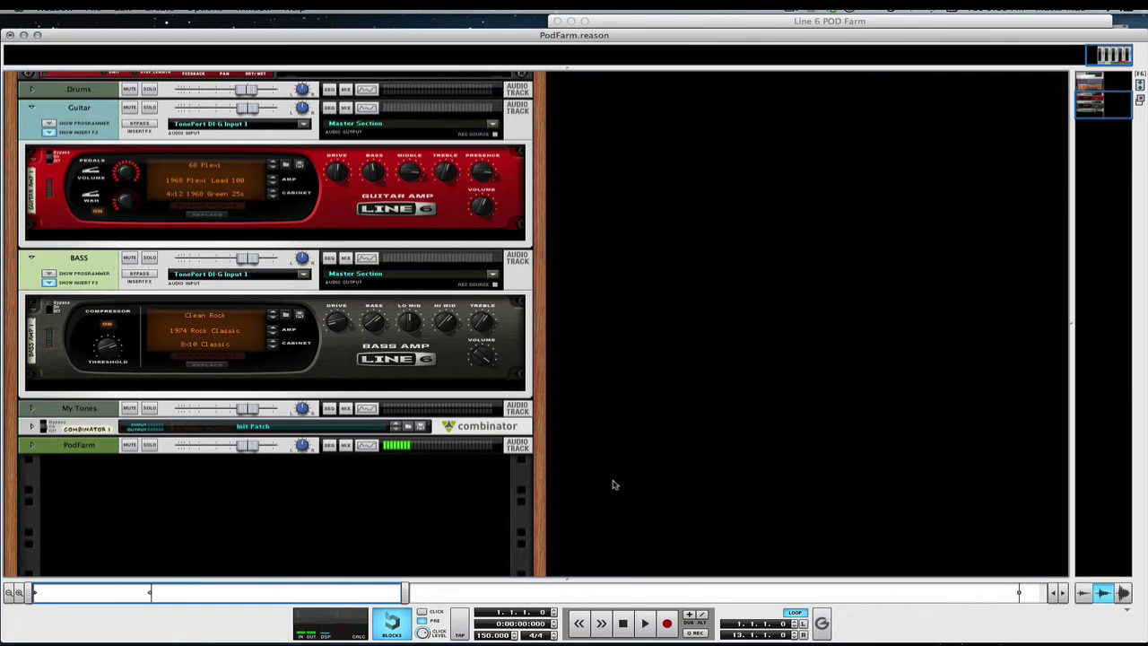
key(F7)
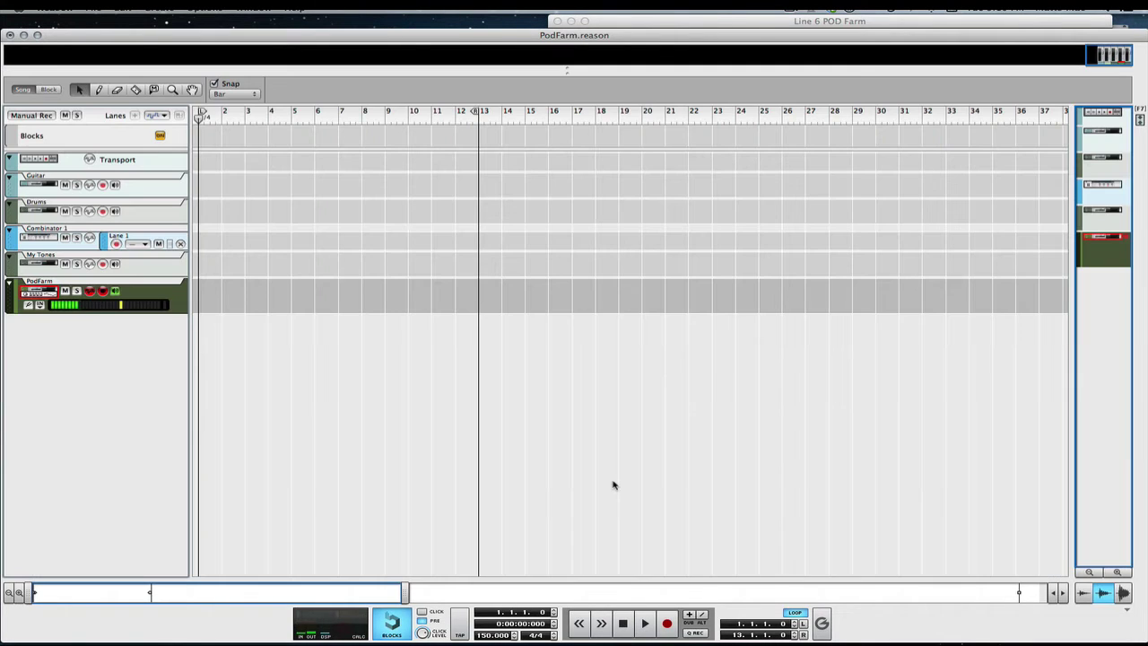
click(666, 625)
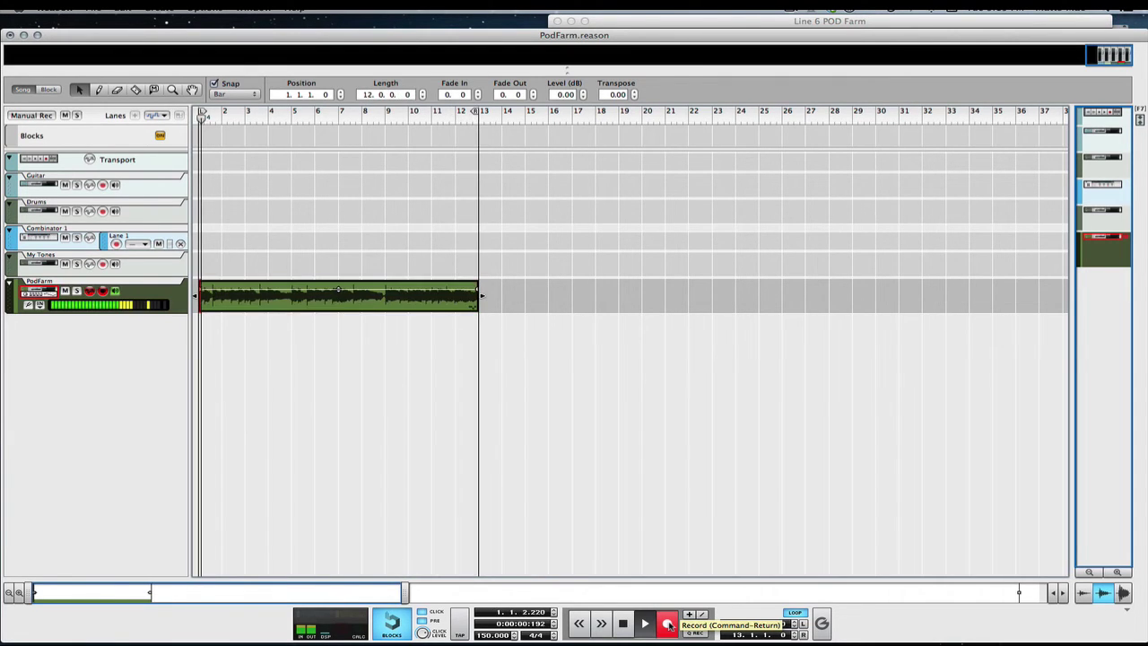
Step: Stop recording, delete the bar 2 cut, and make Take 14 the PodFarm clip's active take
click(667, 626)
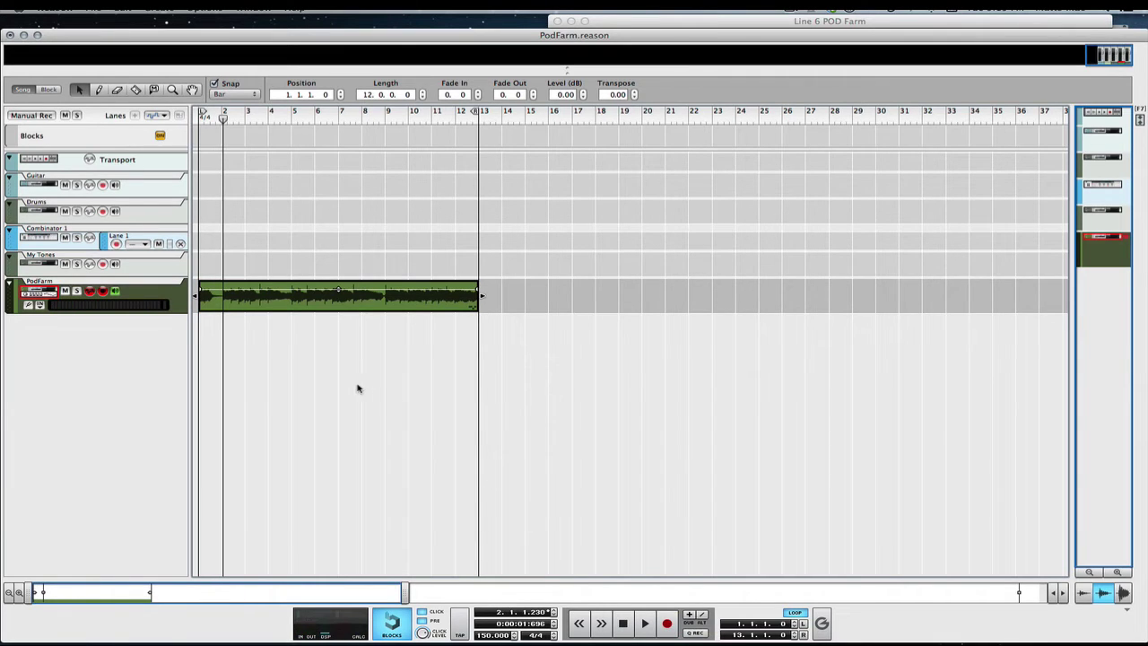
double_click(333, 304)
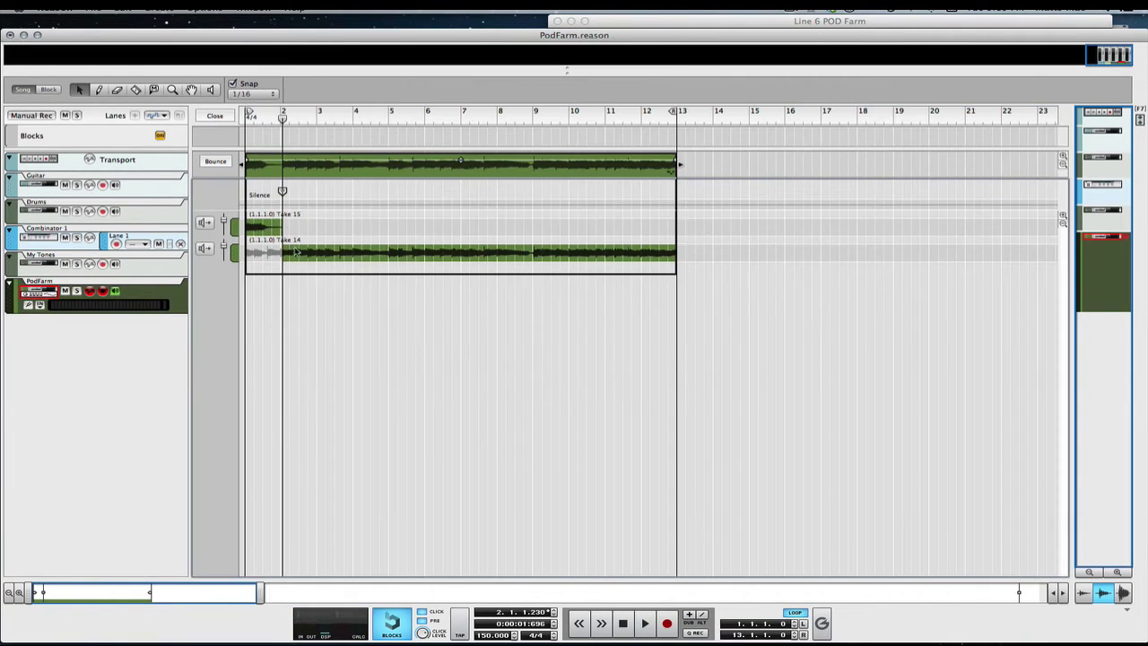
click(282, 192)
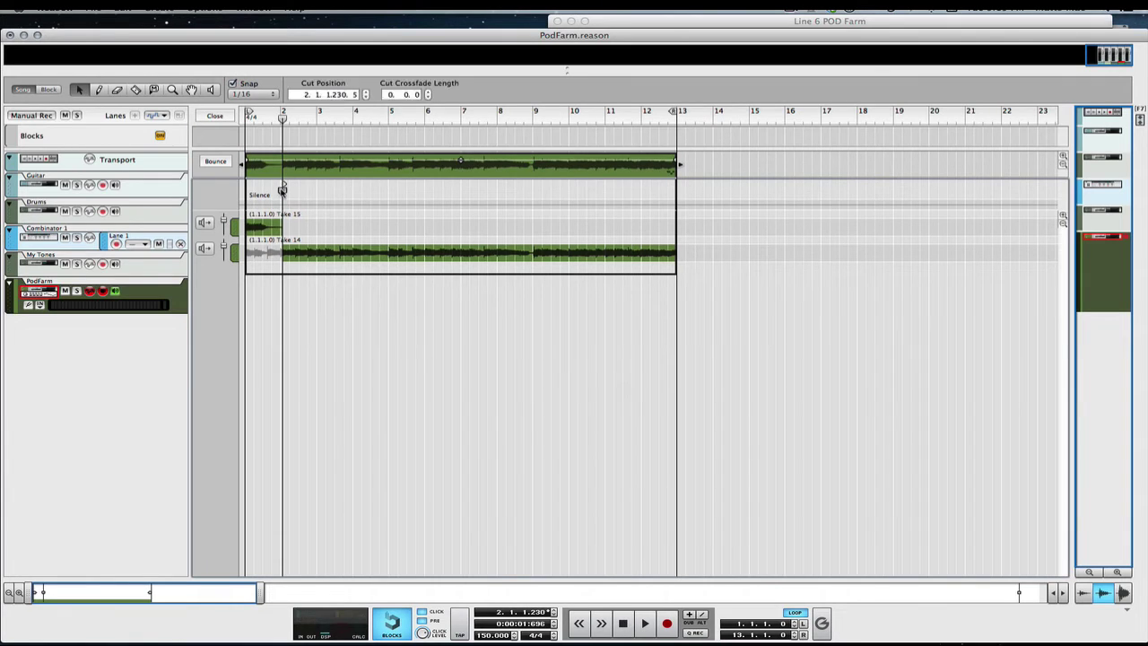
key(Delete)
click(301, 254)
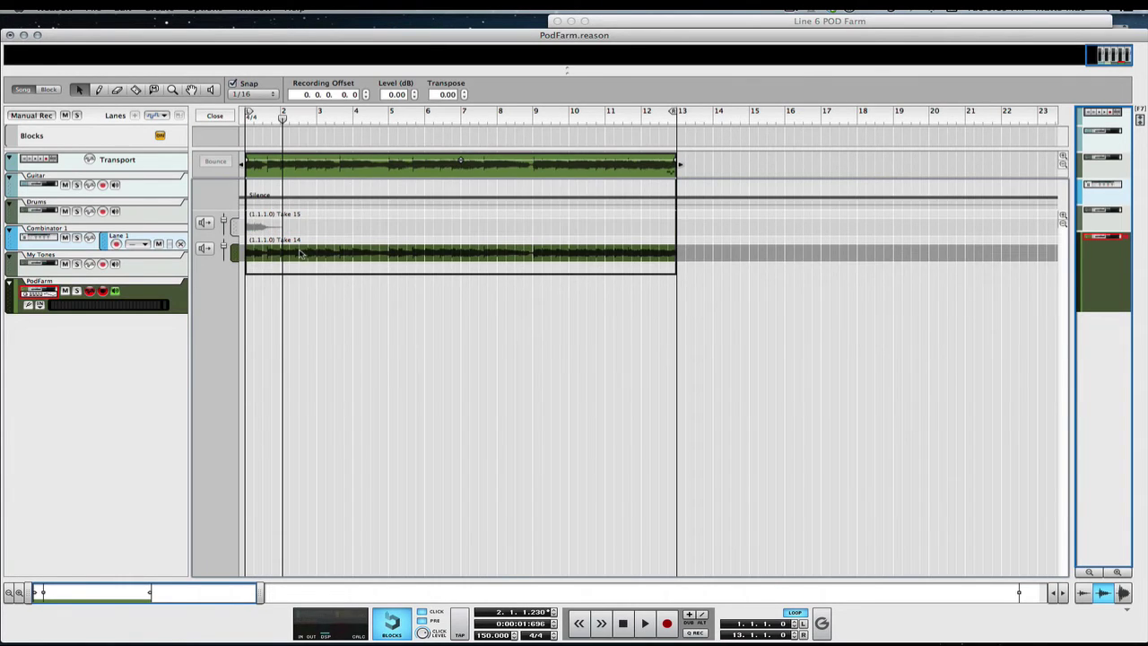
click(215, 115)
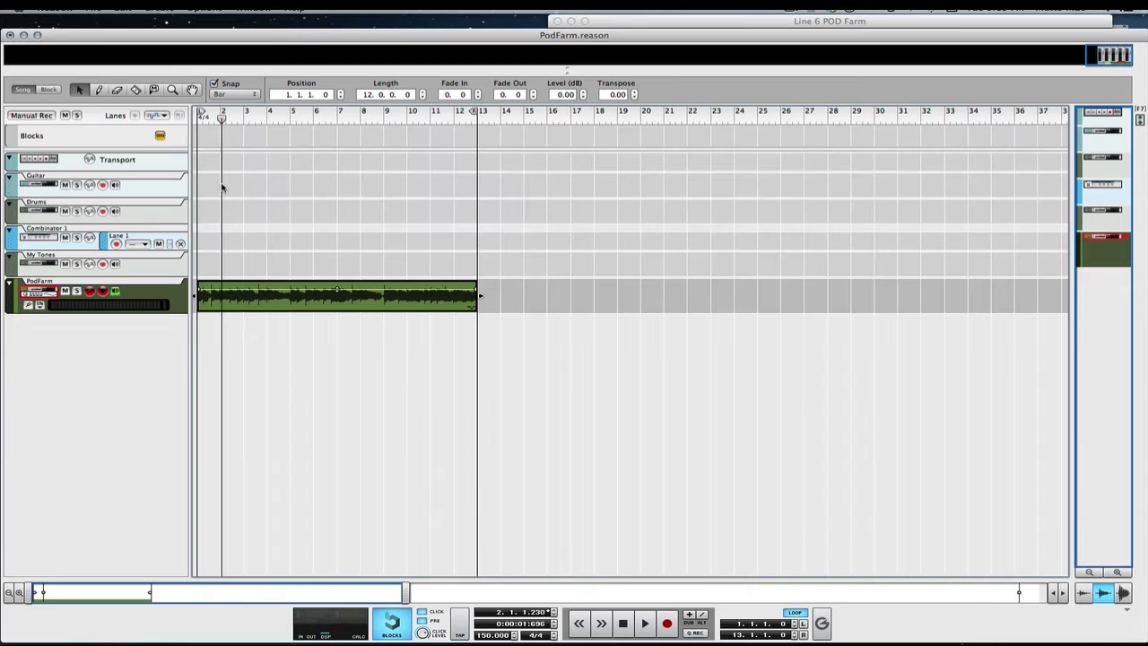
Step: Rewind, disarm the PodFarm track, and play from the start with the mixer (F5) showing
click(623, 625)
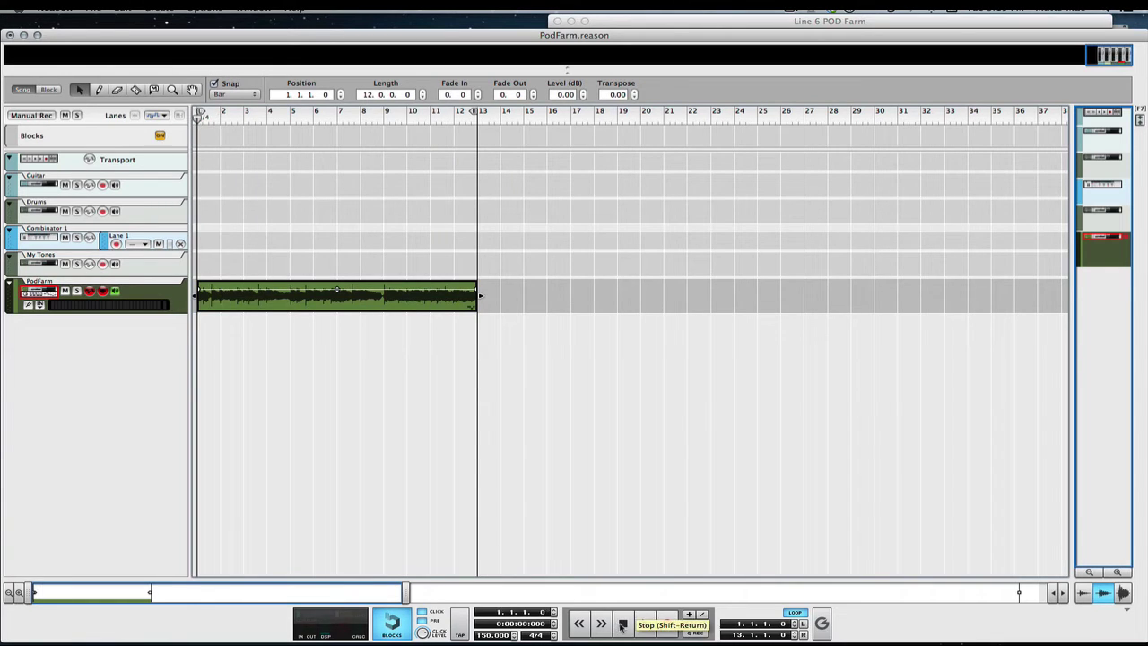
click(119, 294)
click(104, 292)
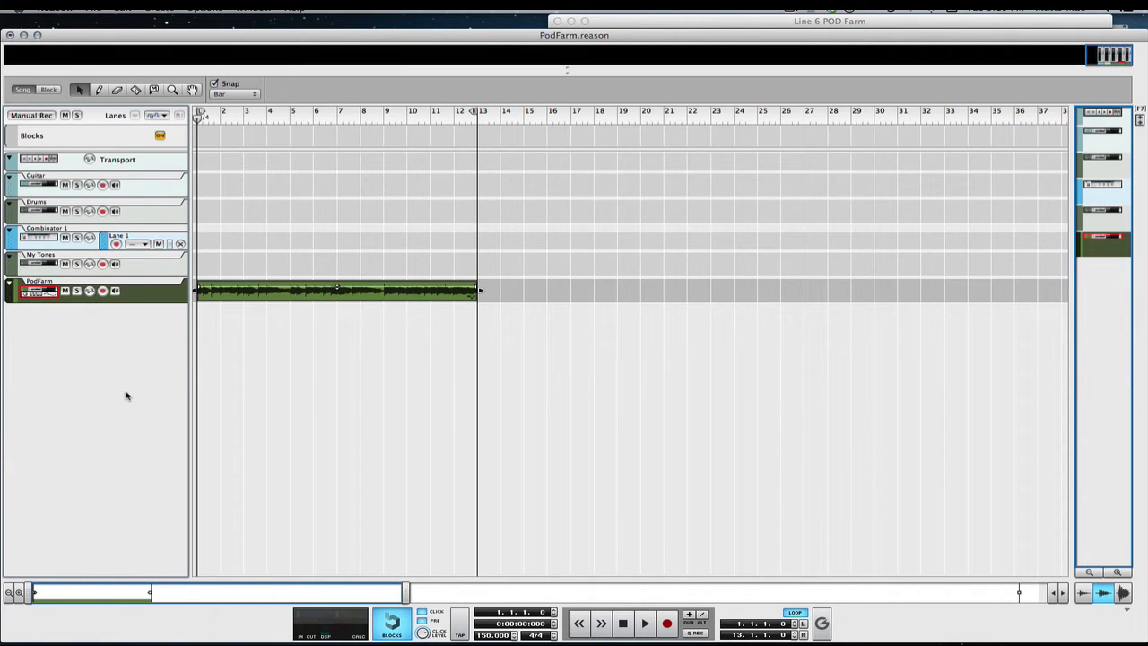
key(space)
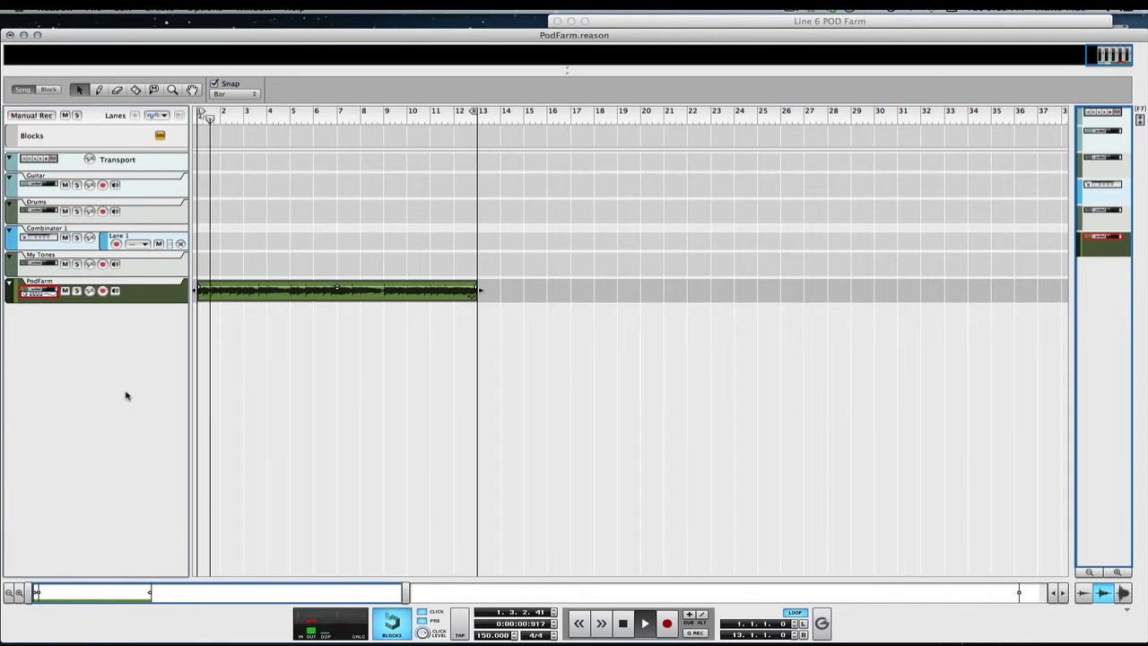
key(F5)
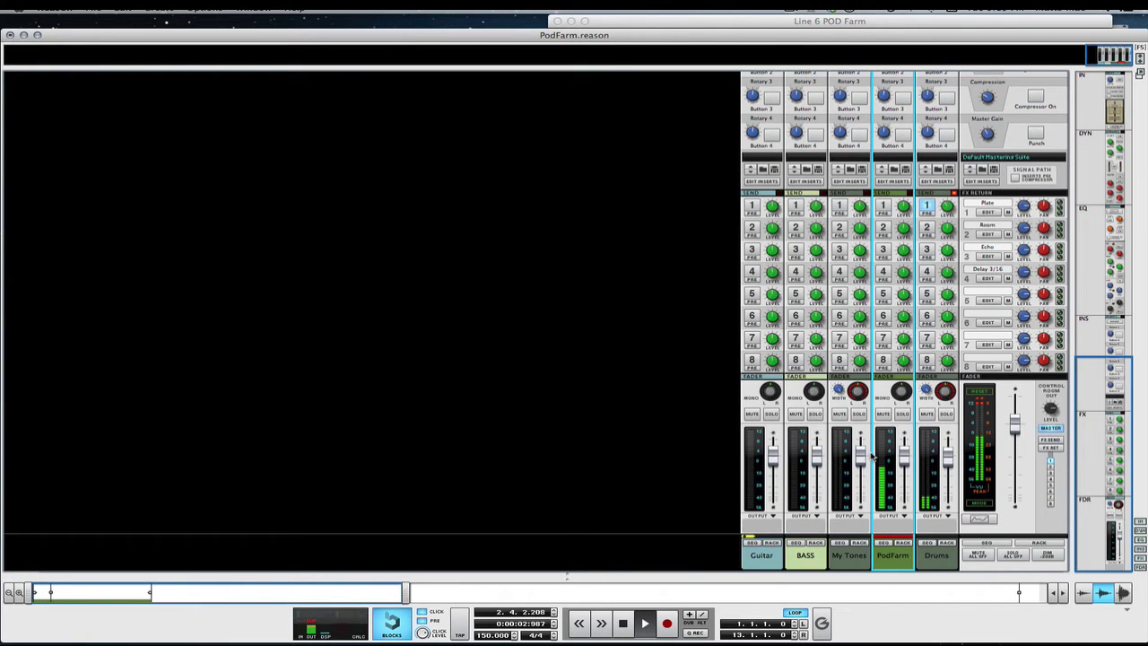
Step: Lower the PodFarm fader to -5.51 dB during playback, then return to the sequencer
drag(906, 459, 906, 465)
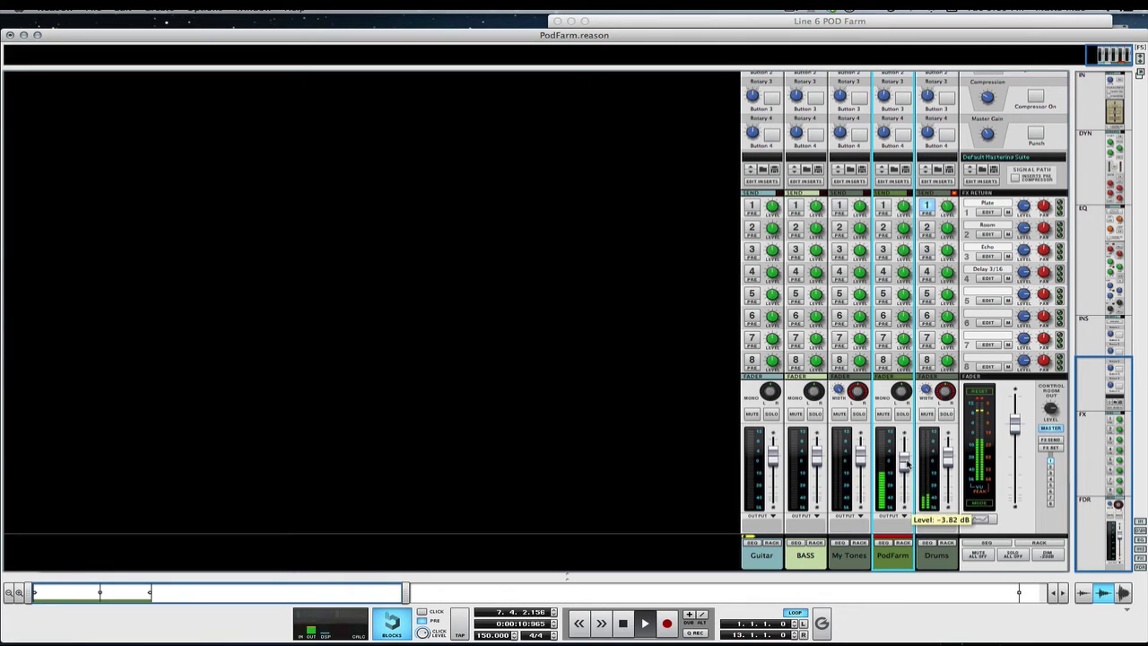
drag(904, 460, 907, 466)
key(F7)
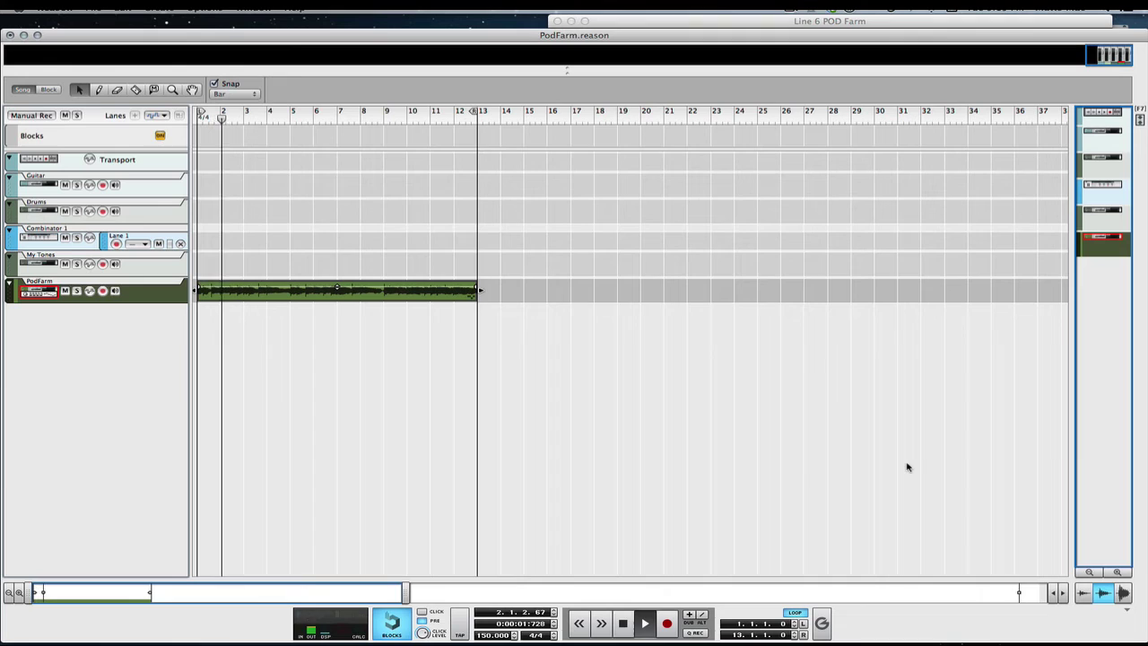
Step: Stop playback and bring the Line 6 POD Farm window to the front
key(space)
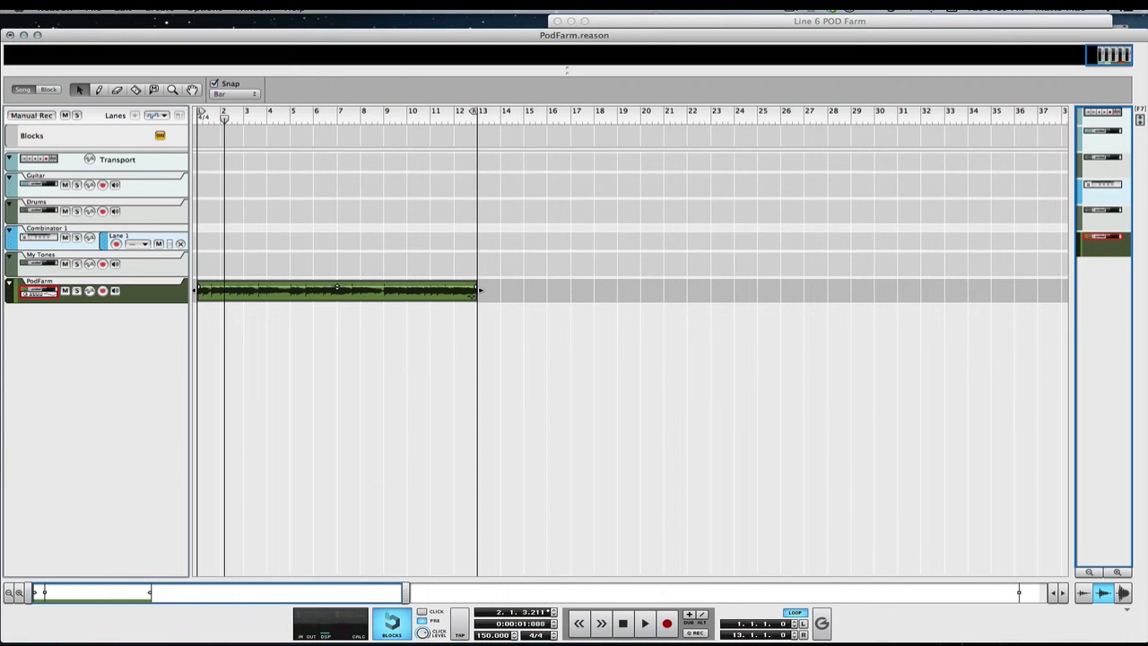
click(665, 25)
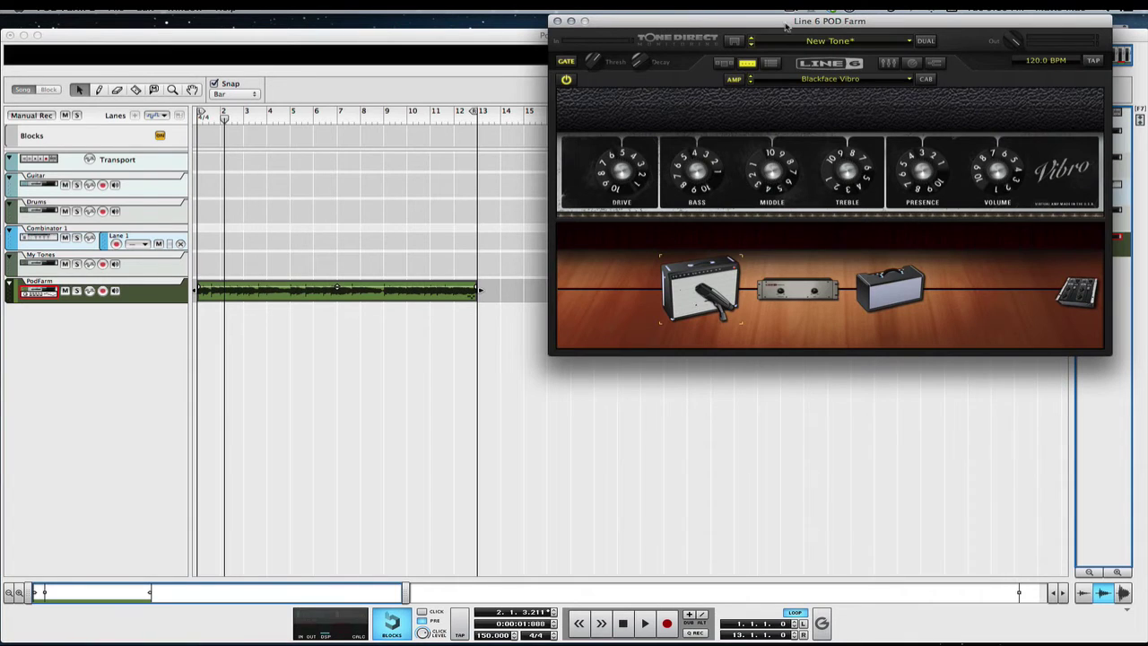
Step: Move the POD Farm window toward centre, close and reopen it, then shift it left
drag(783, 21, 640, 125)
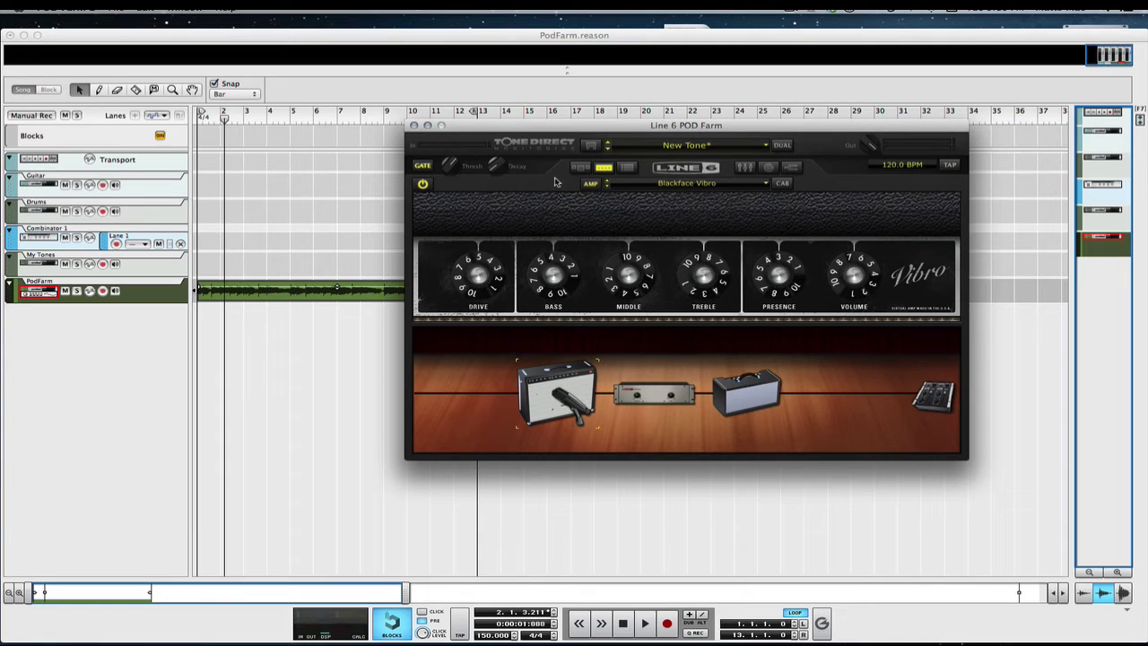
click(343, 243)
key(F6)
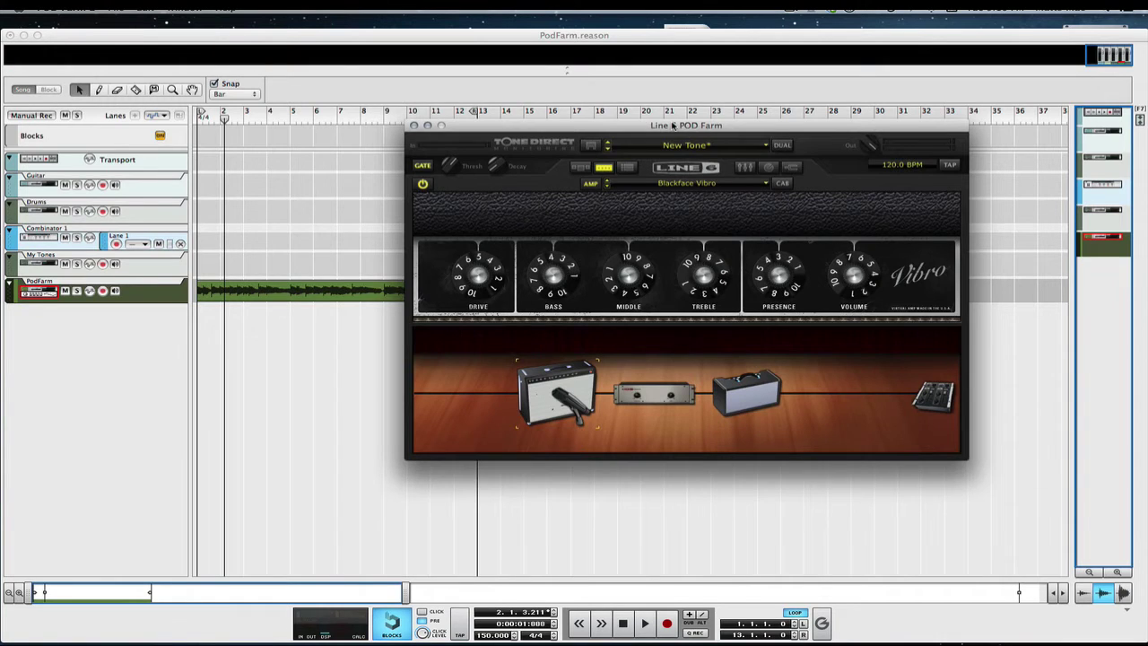
drag(671, 126, 595, 141)
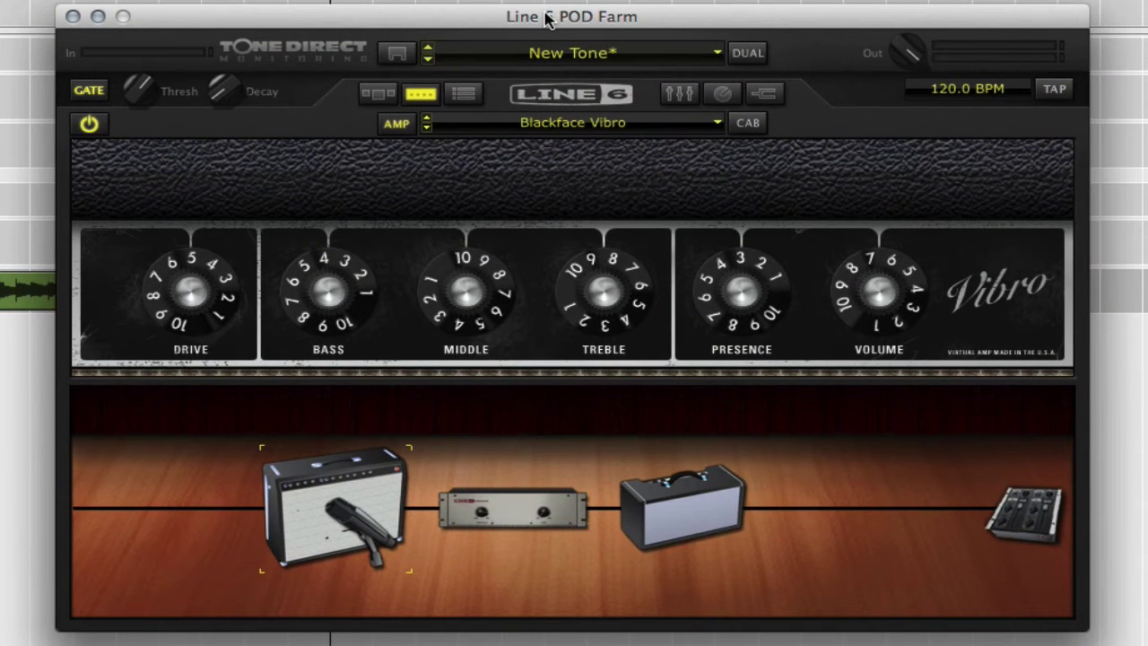
Step: Save the Blackface Vibro tone under the name 'Matts Verb', choosing the My Presets folder
click(398, 56)
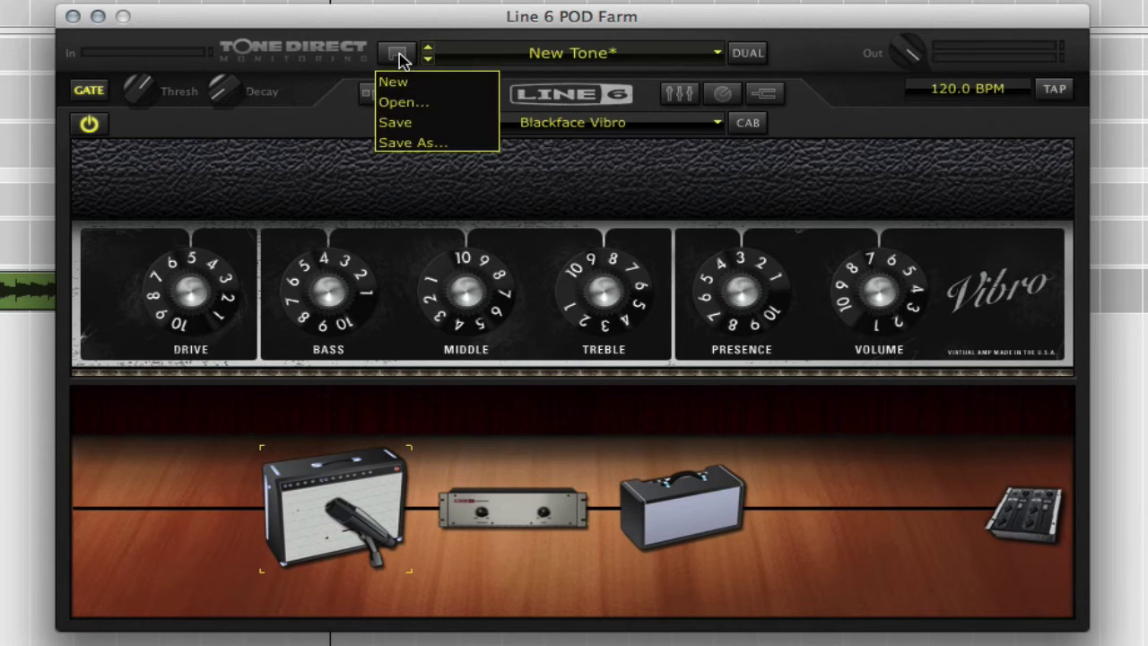
click(401, 141)
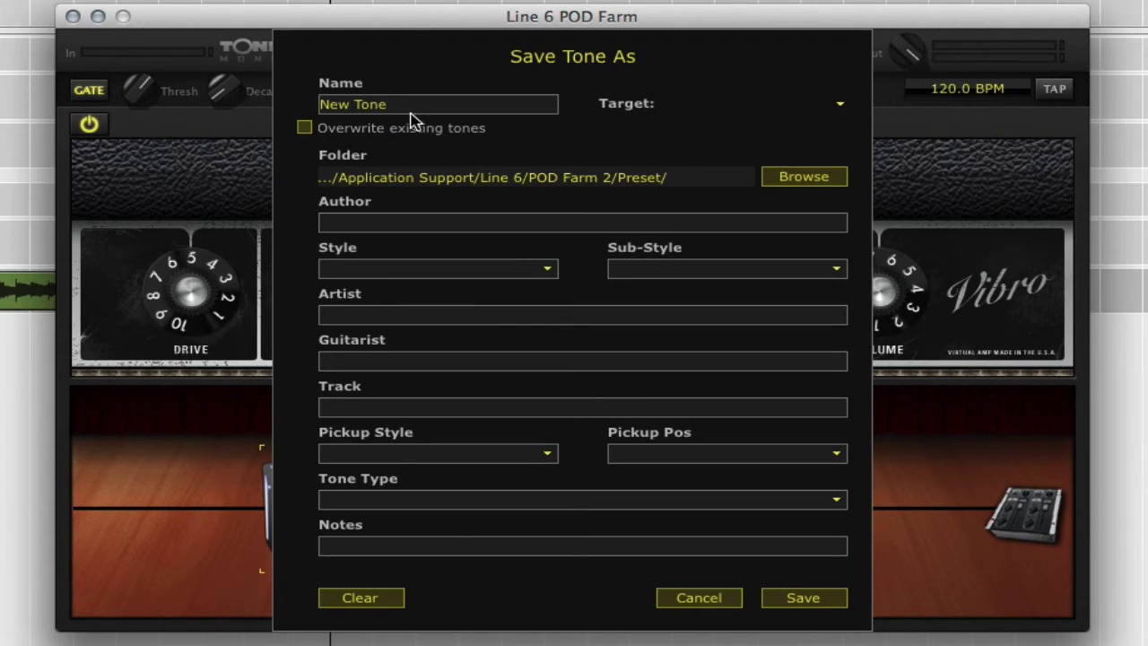
click(412, 109)
text(Matts)
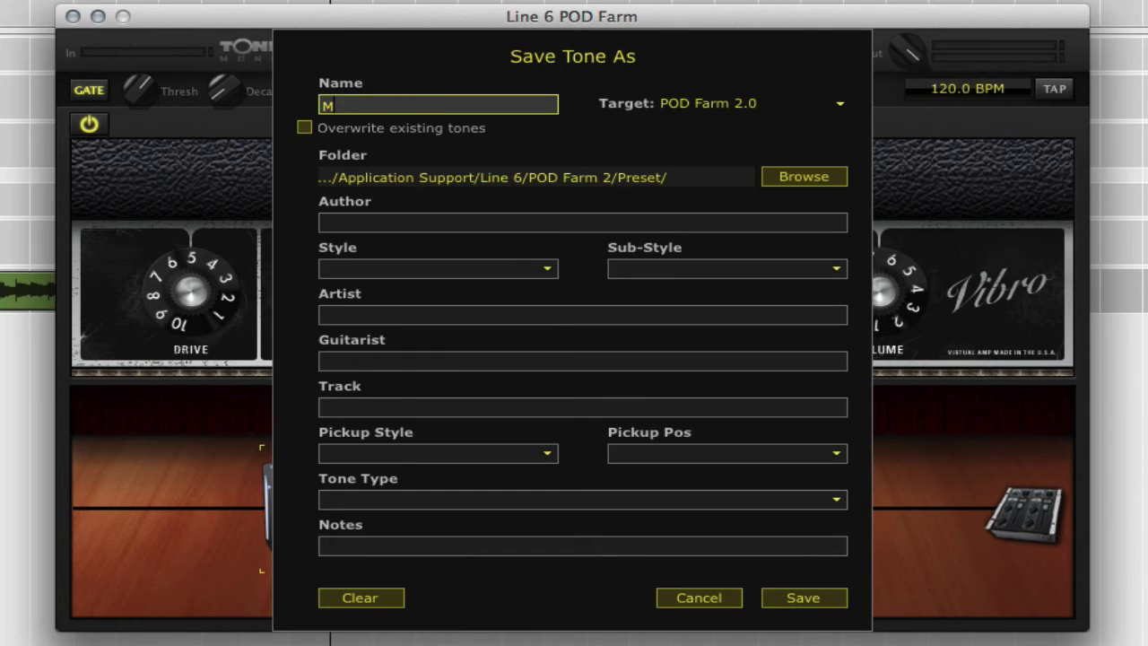
text( Verb)
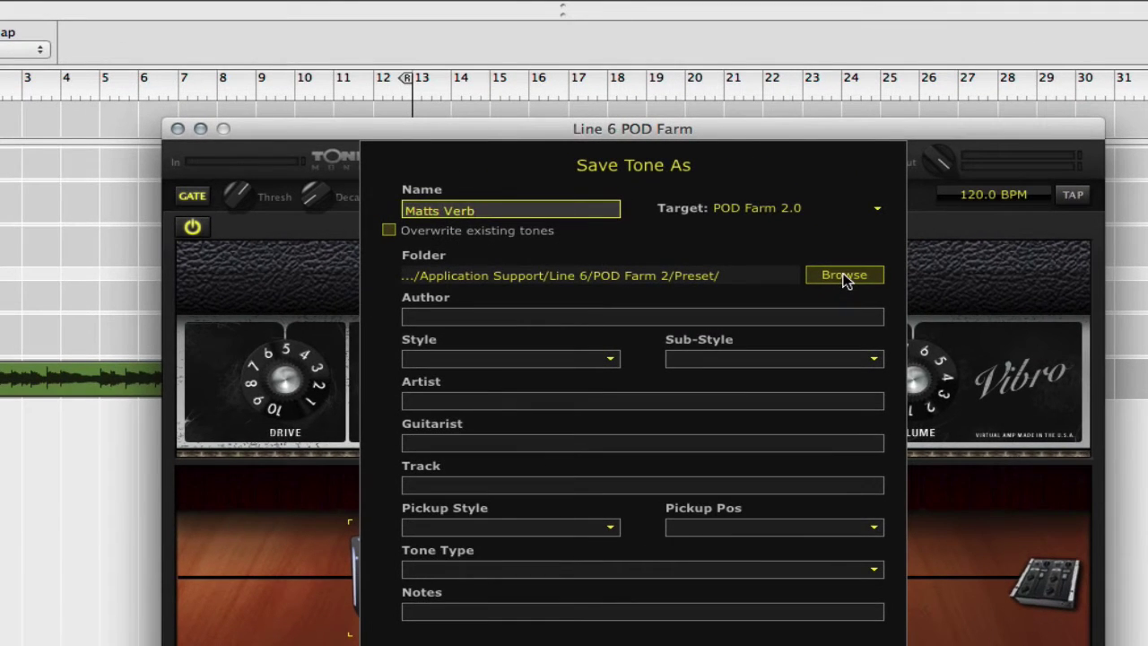
click(844, 276)
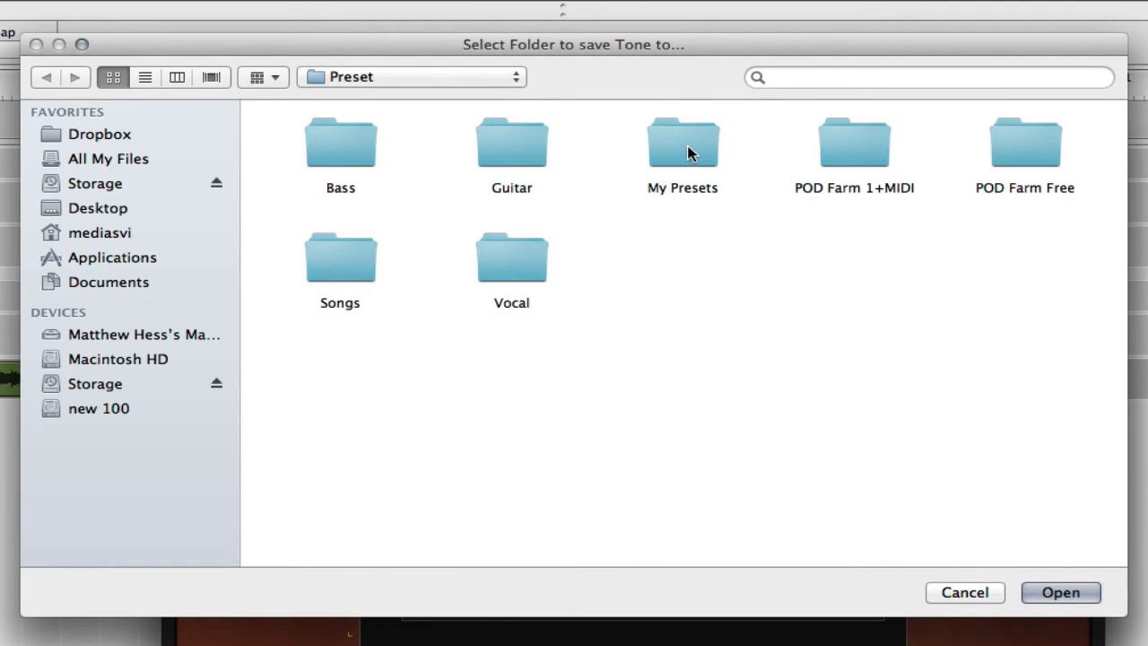
double_click(687, 153)
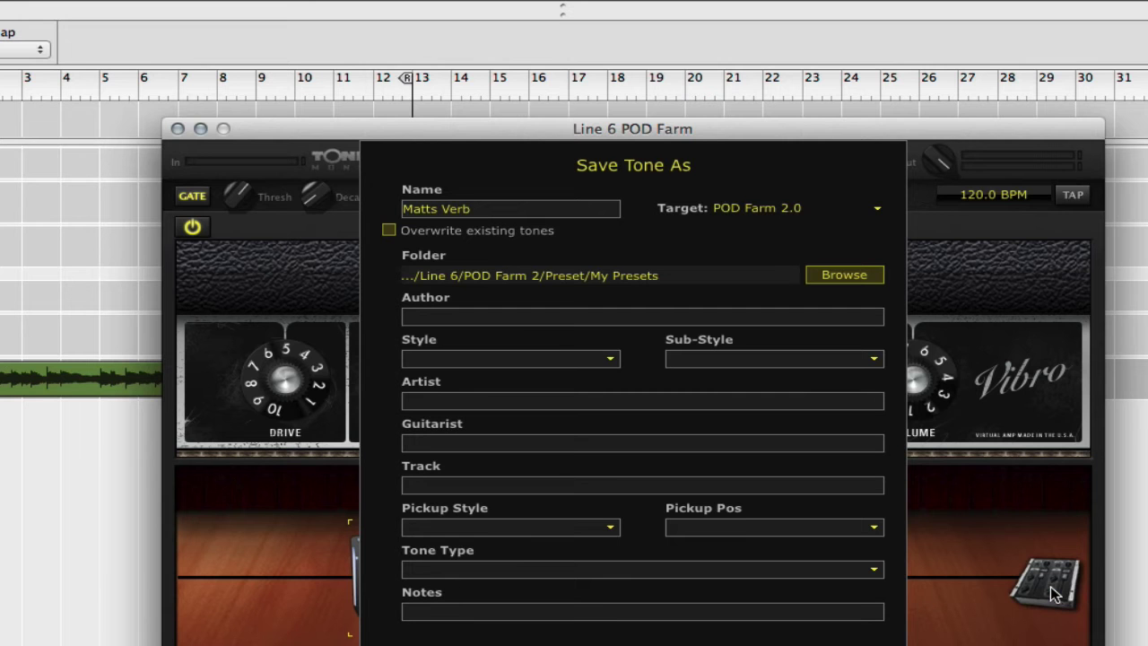
click(1051, 589)
Step: Confirm the Matts Verb save, then view the tone list and its Preset source folder
key(Return)
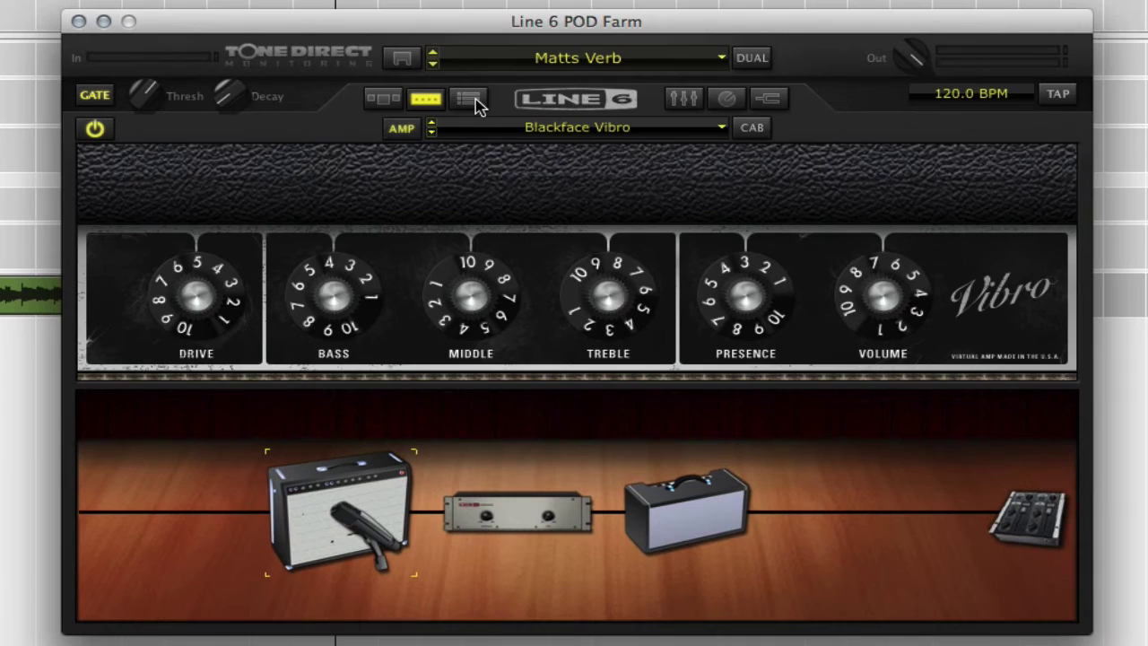
click(469, 100)
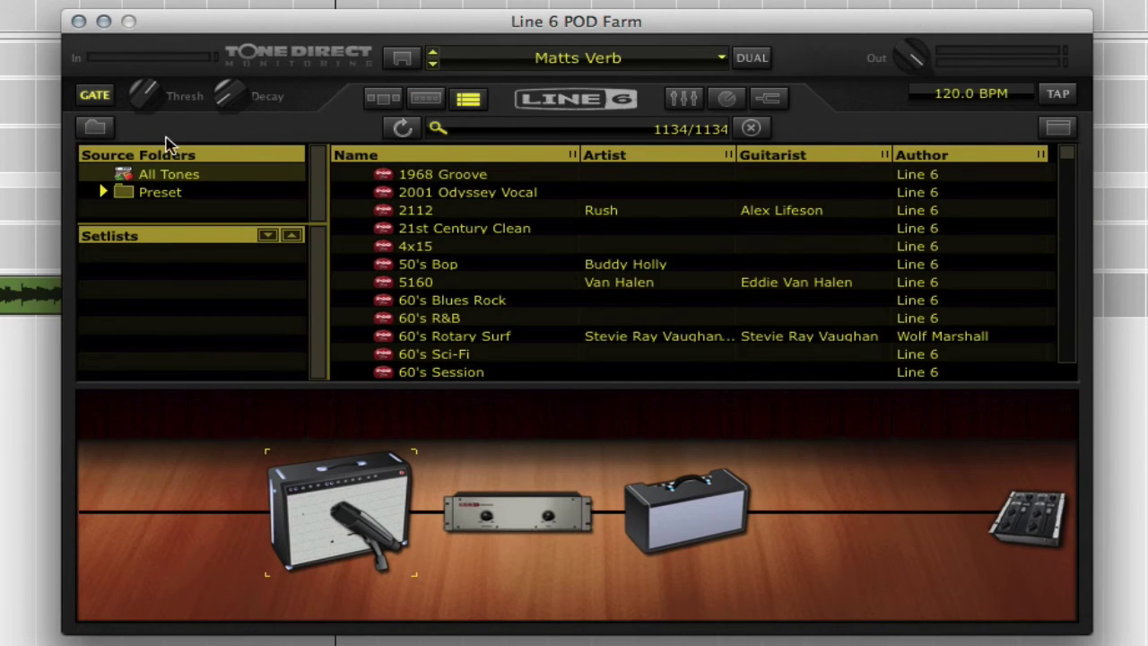
click(96, 130)
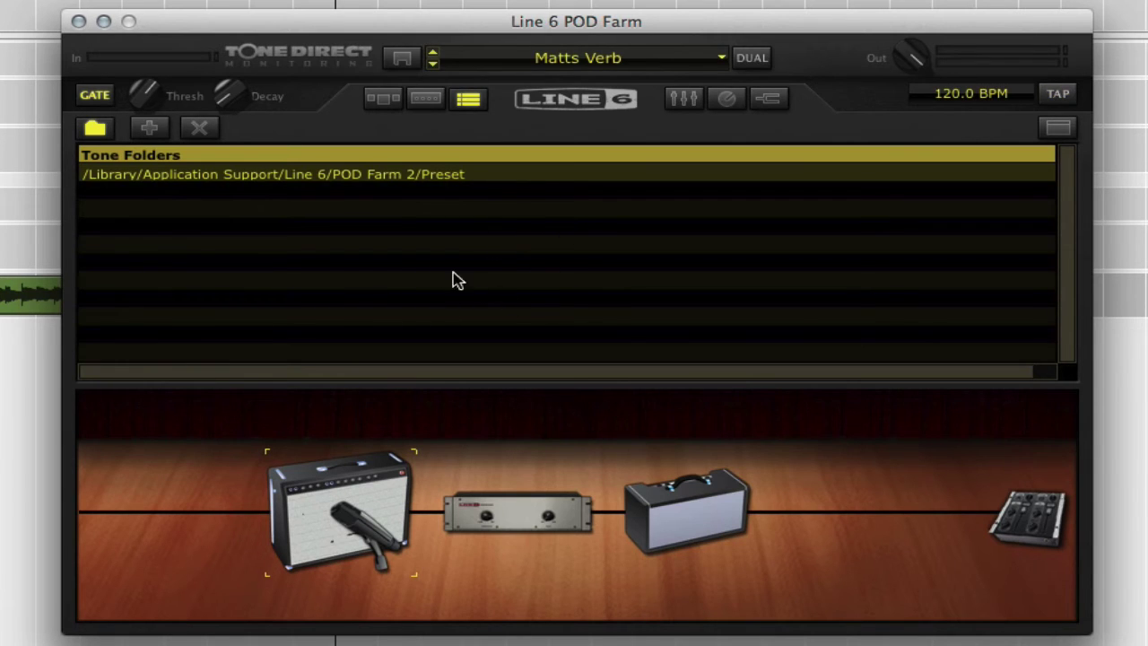
Step: Close POD Farm and show Reason's rack with the My Tones track selected
click(79, 22)
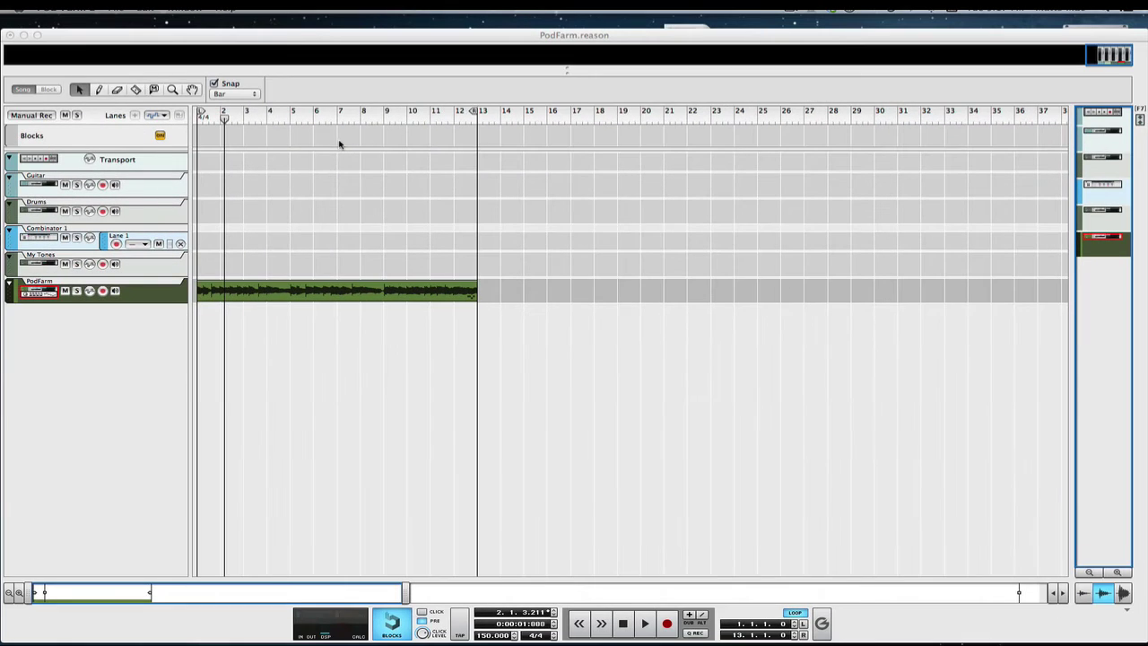
click(339, 144)
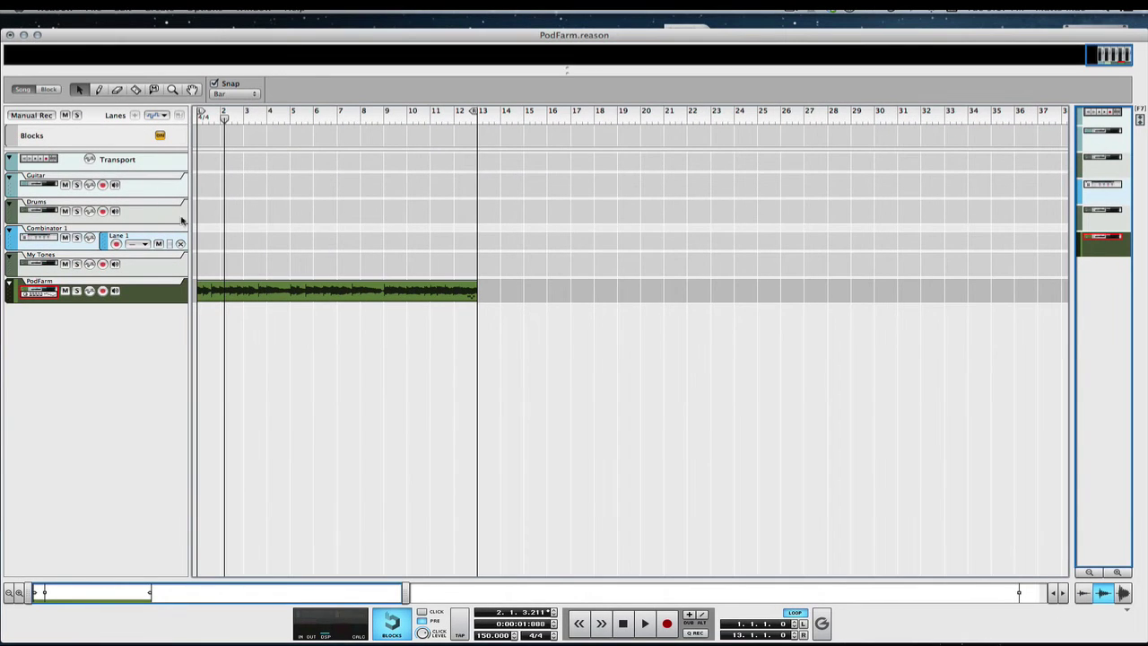
click(147, 267)
key(F6)
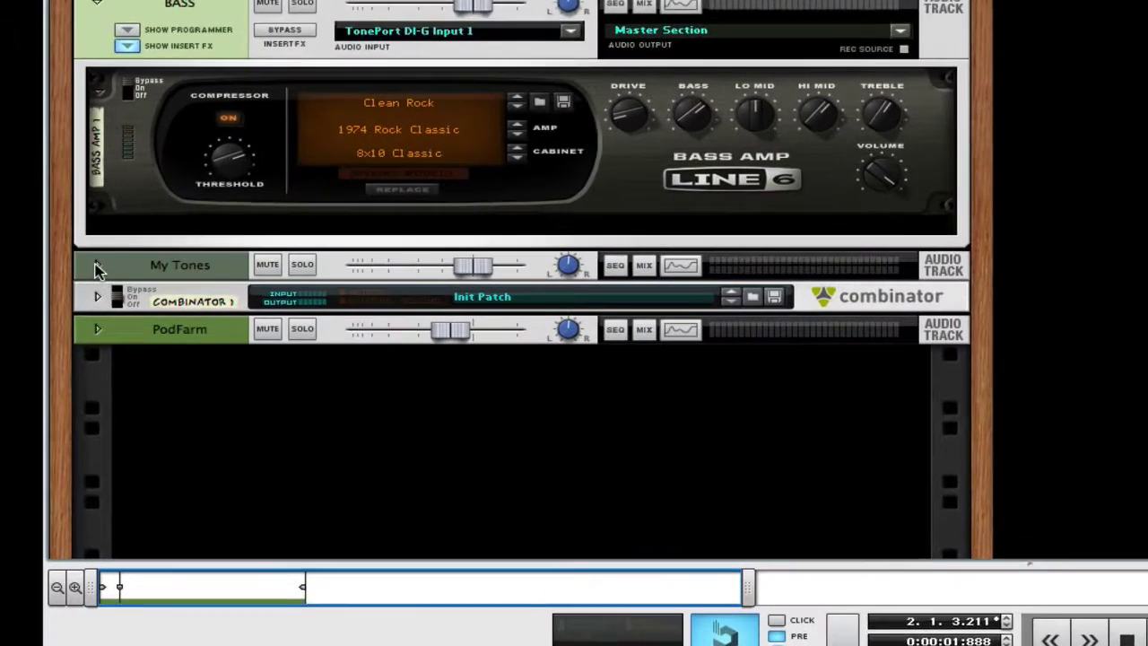
Step: Add a Line 6 Guitar Amp to the My Tones track's insert effects
click(97, 269)
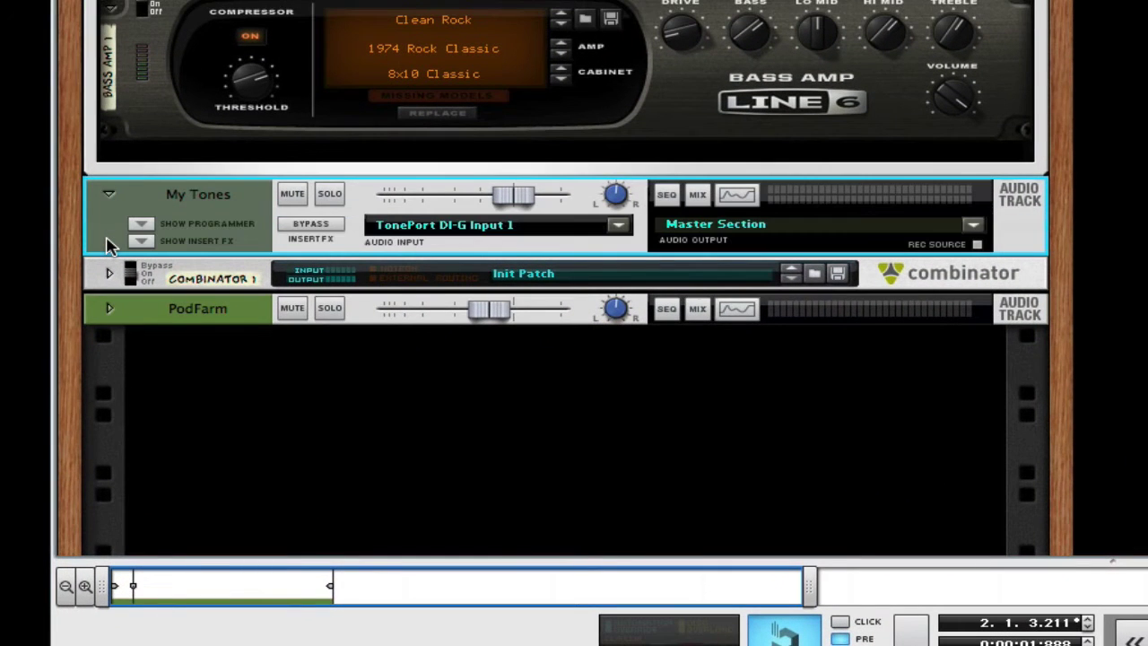
click(140, 241)
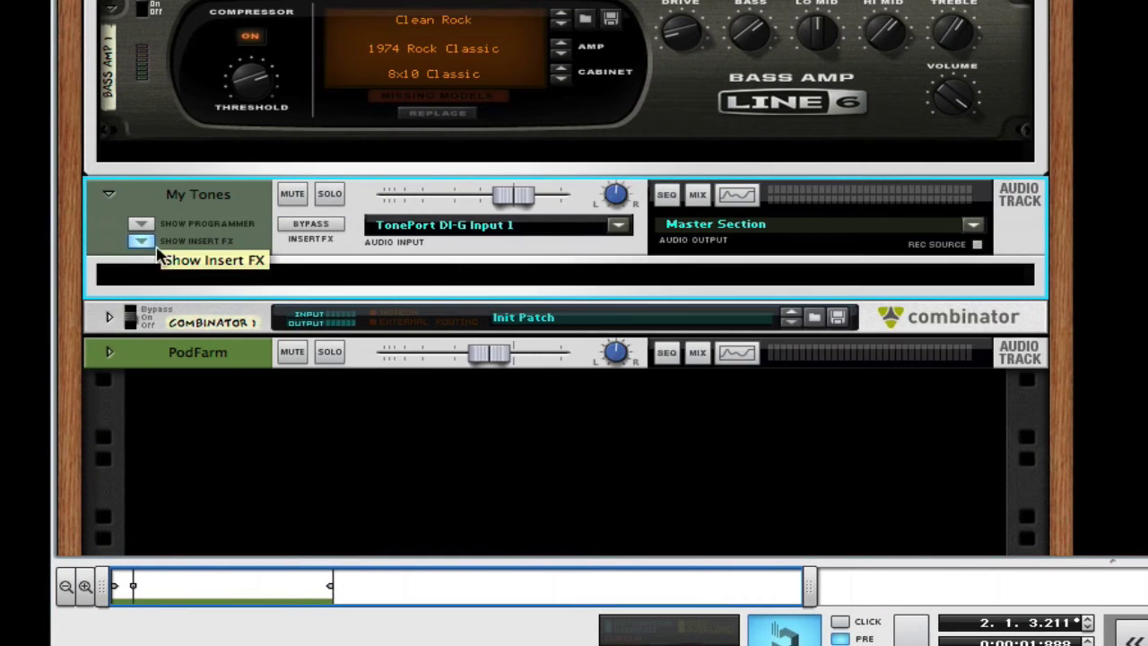
click(199, 279)
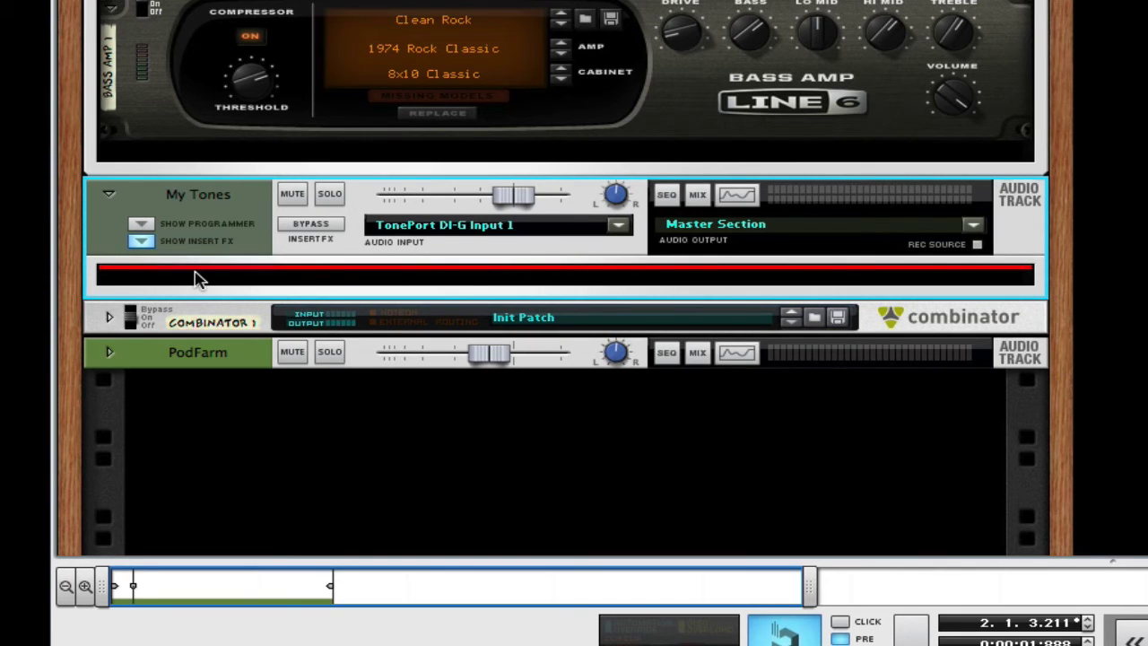
key(Escape)
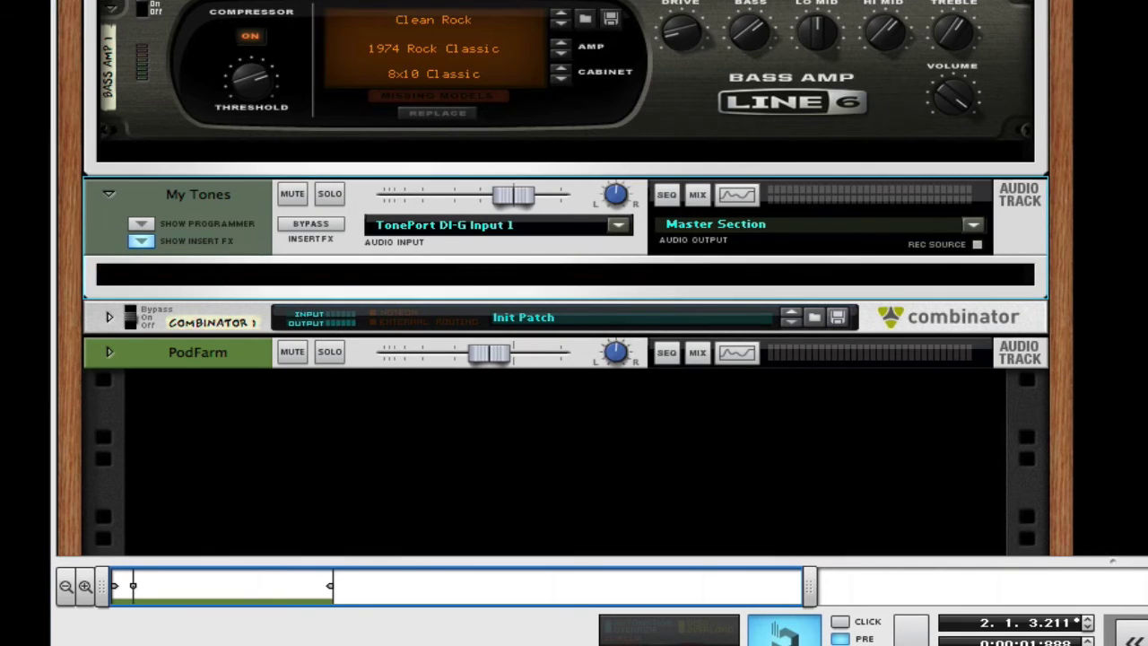
drag(685, 266, 671, 280)
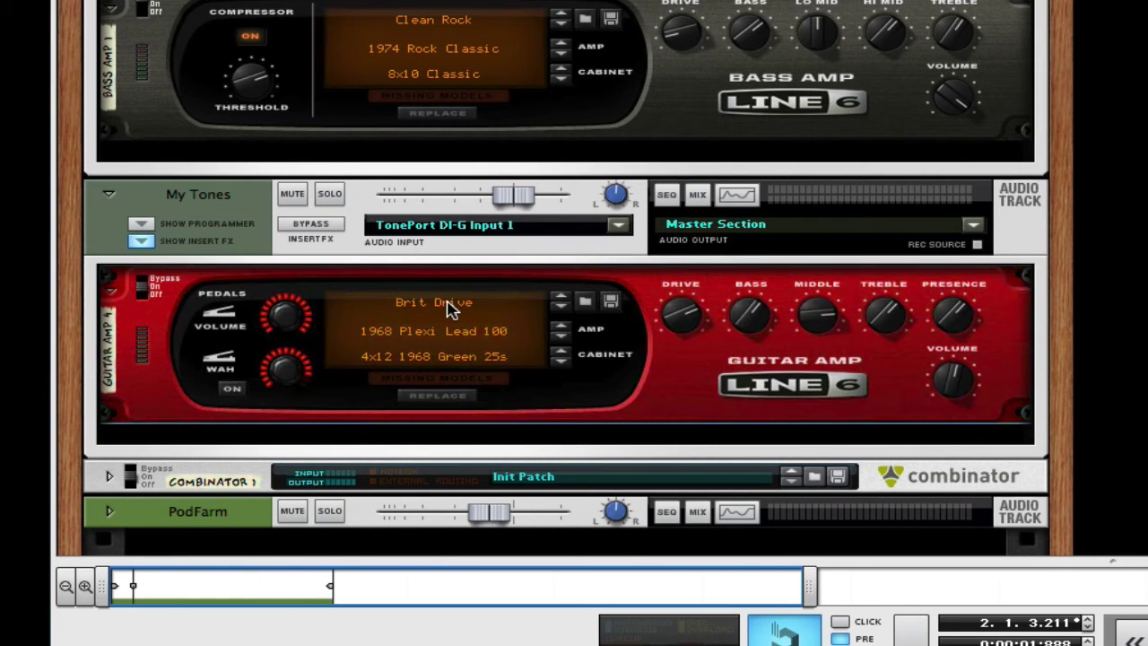
Step: Load Matts Verb.l6t from Preset > My Presets into the Guitar Amp through the patch browser
click(446, 304)
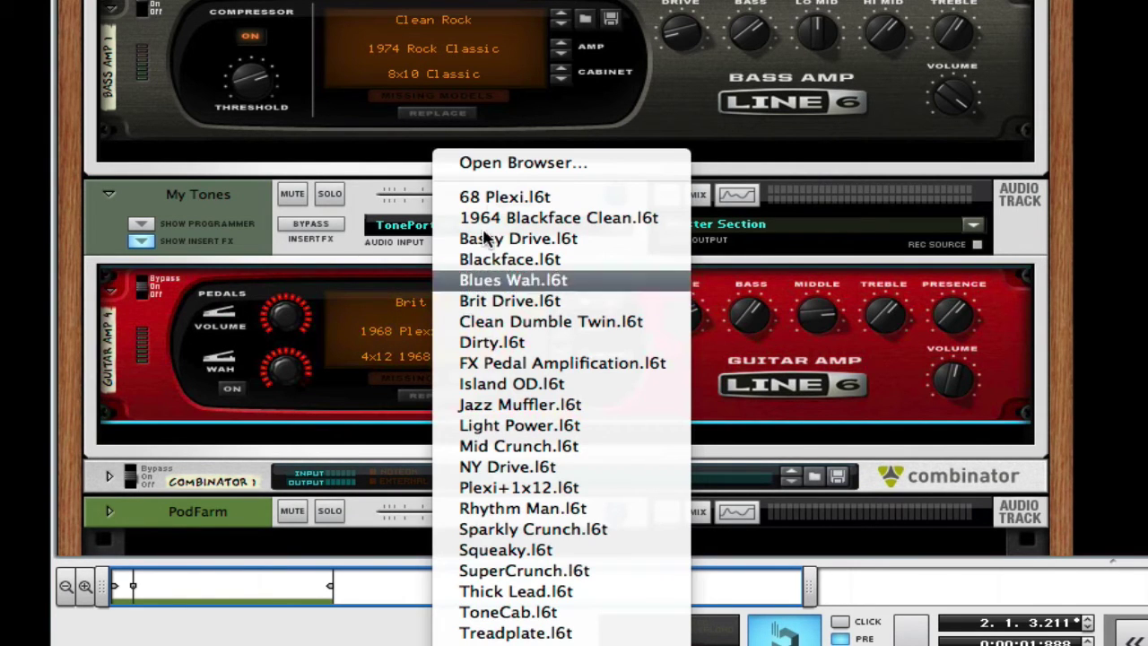
click(528, 165)
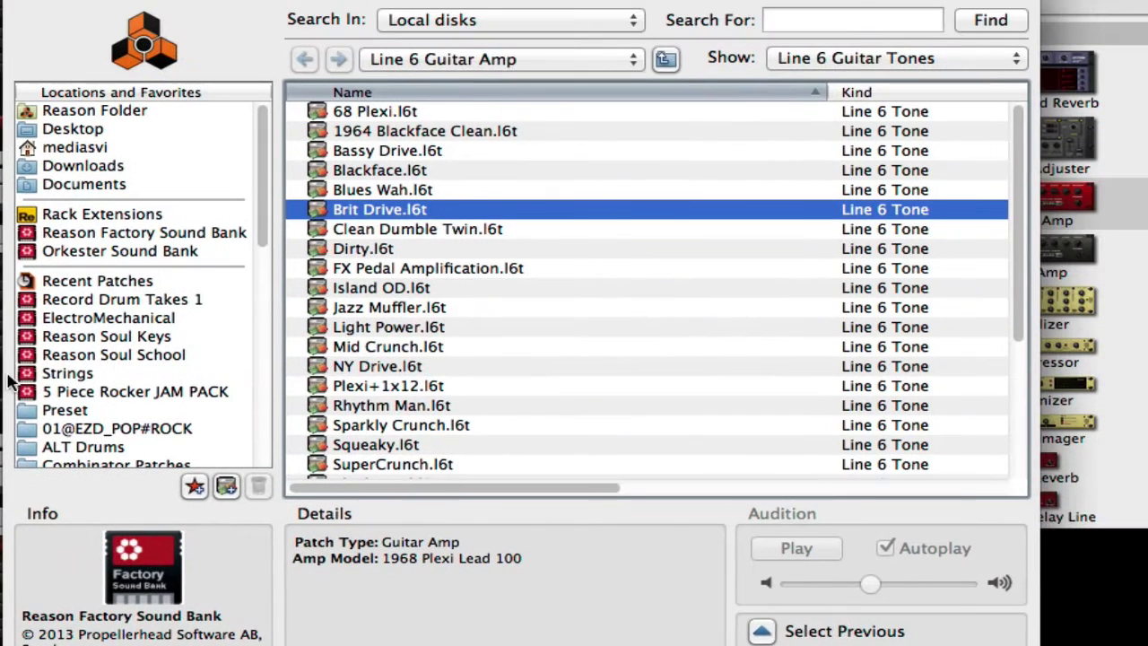
click(68, 413)
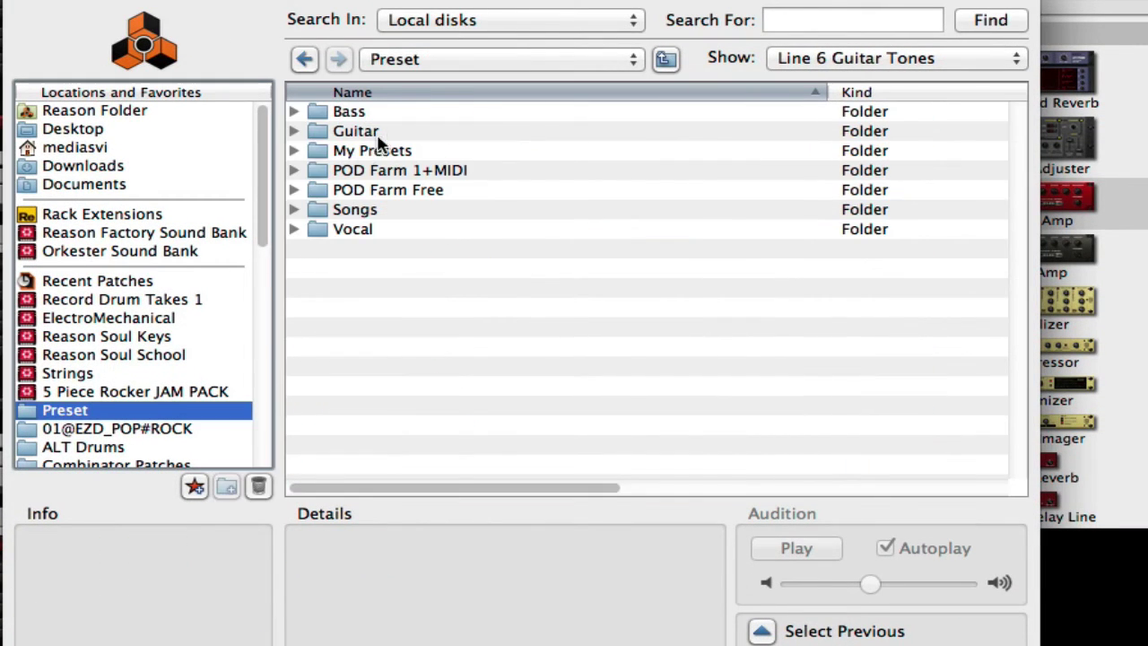
click(390, 152)
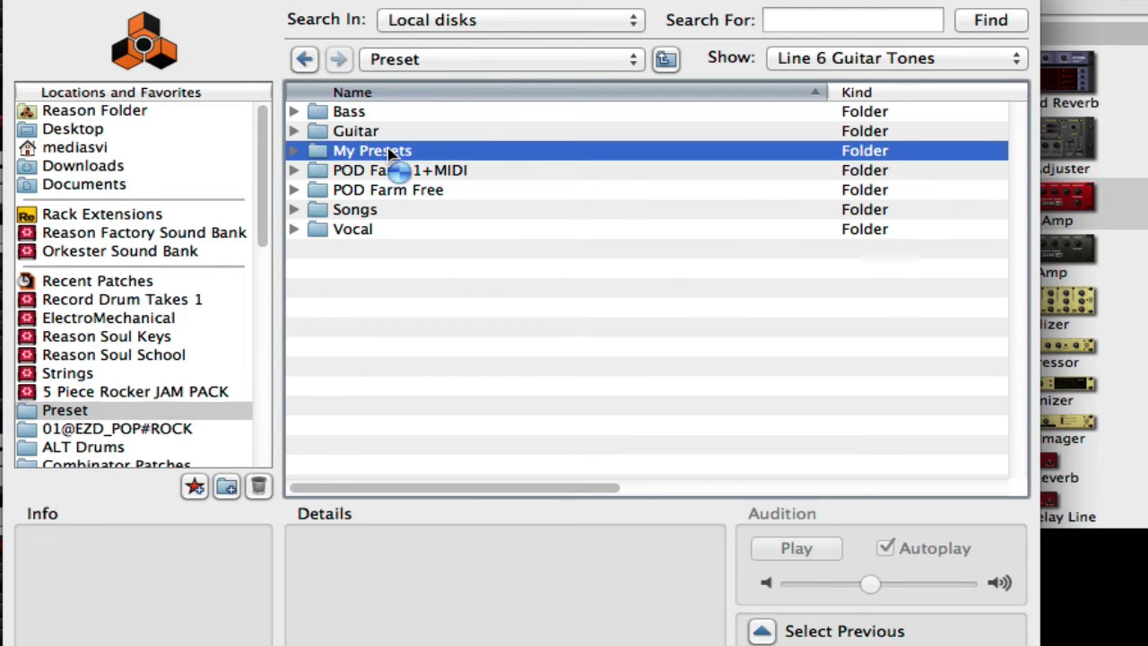
double_click(388, 153)
click(376, 252)
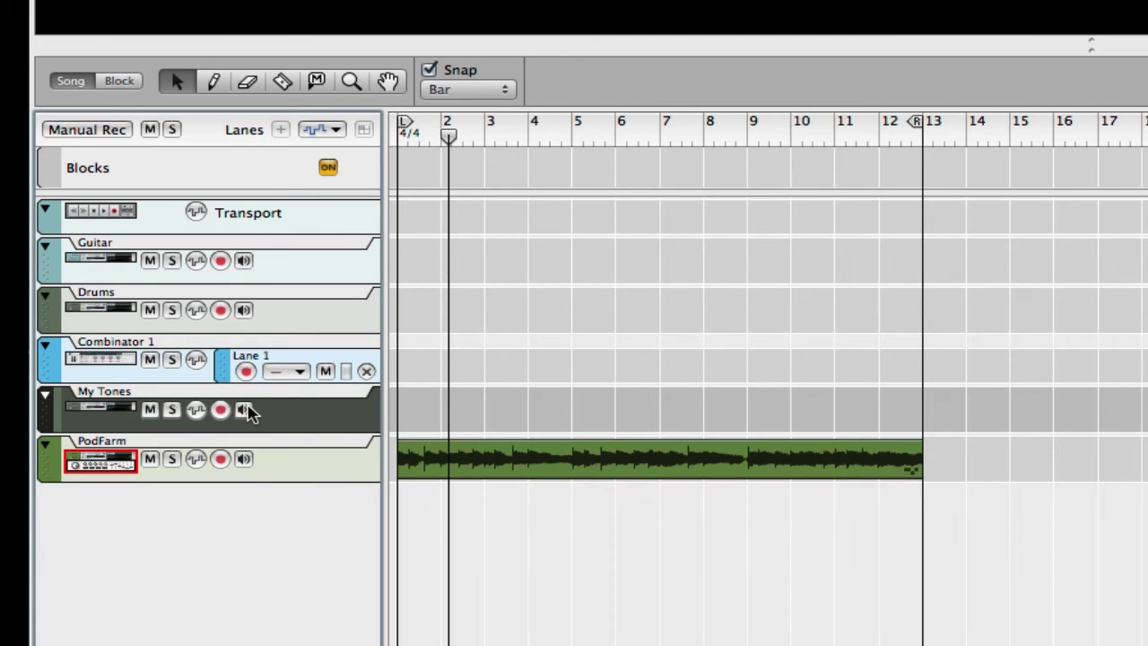
Step: Turn on the My Tones track's monitor and bring the POD Farm window forward
click(243, 410)
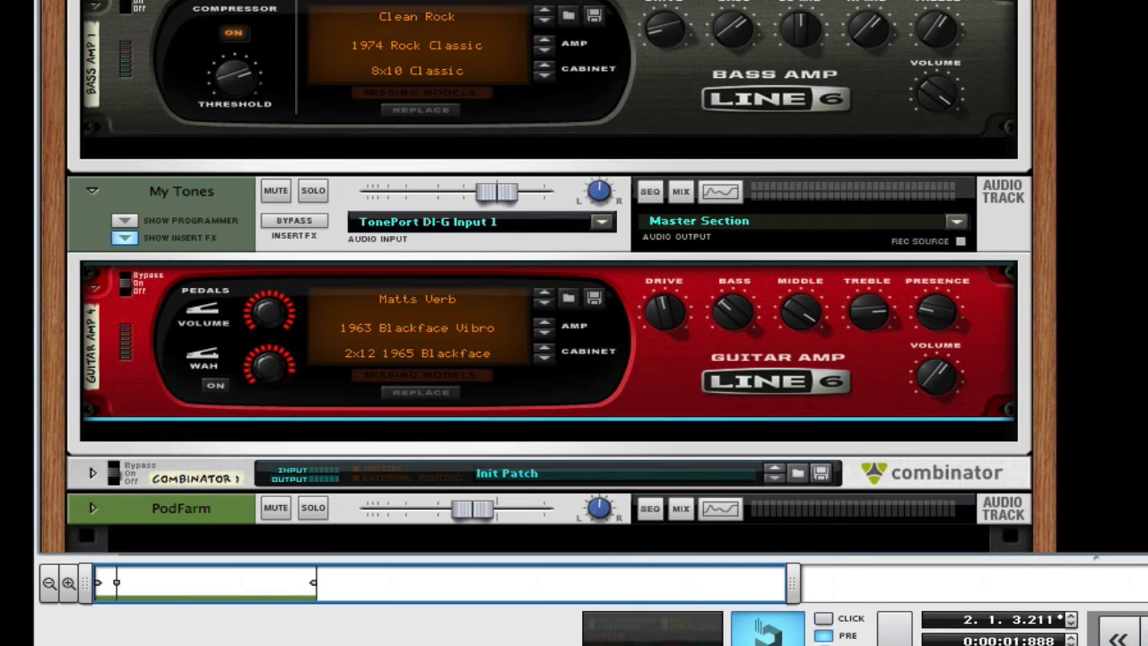
mouse_move(574, 642)
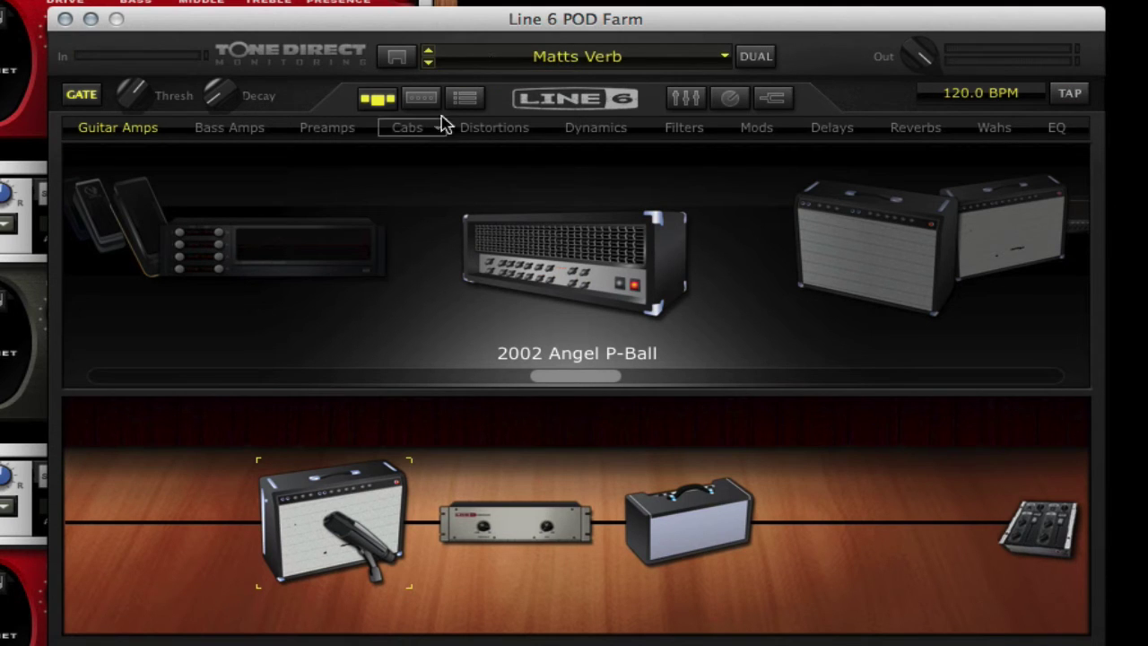
Step: Search the tone list for 'dual', load Dual 'Lux, and remove its Tone B
click(470, 99)
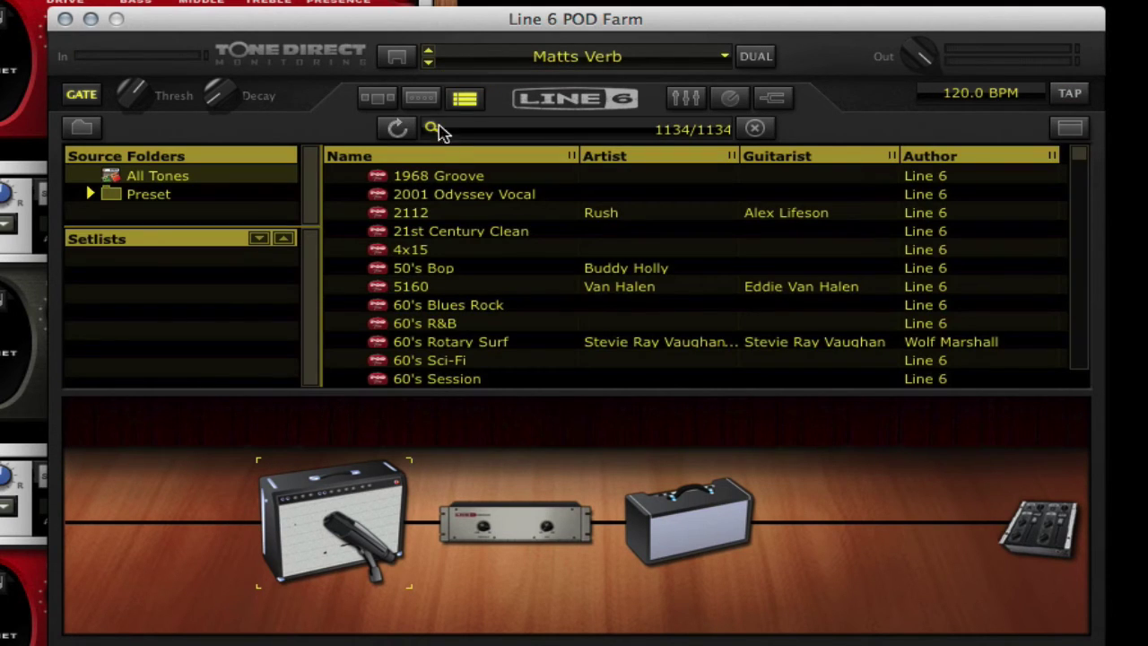
click(485, 133)
text(dual)
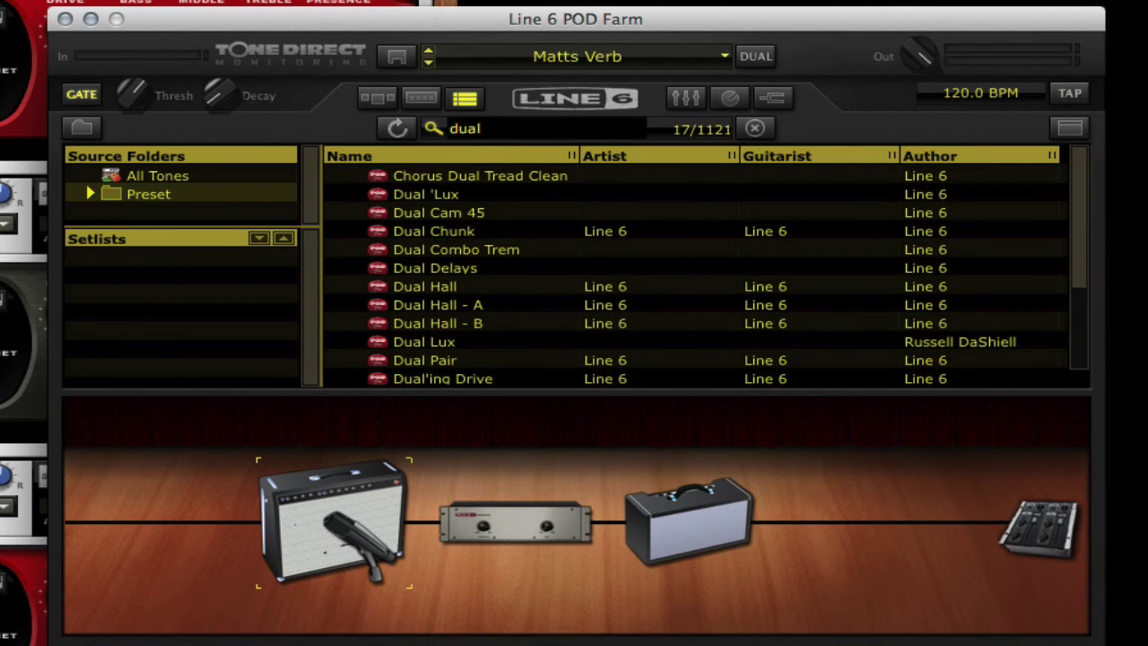
click(514, 178)
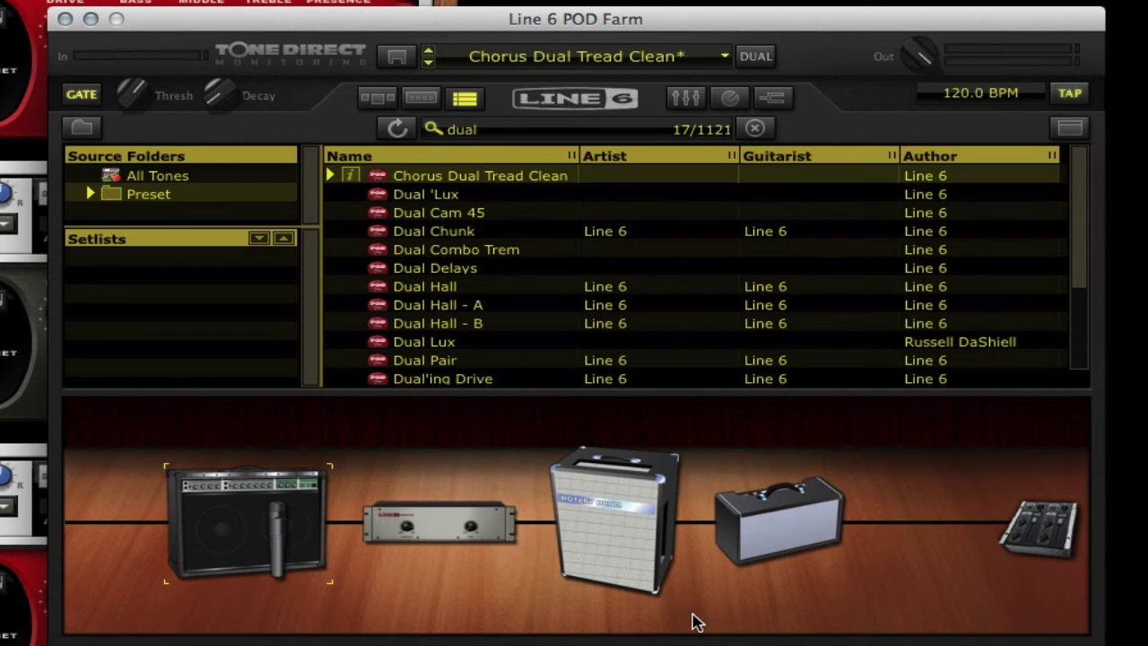
double_click(422, 198)
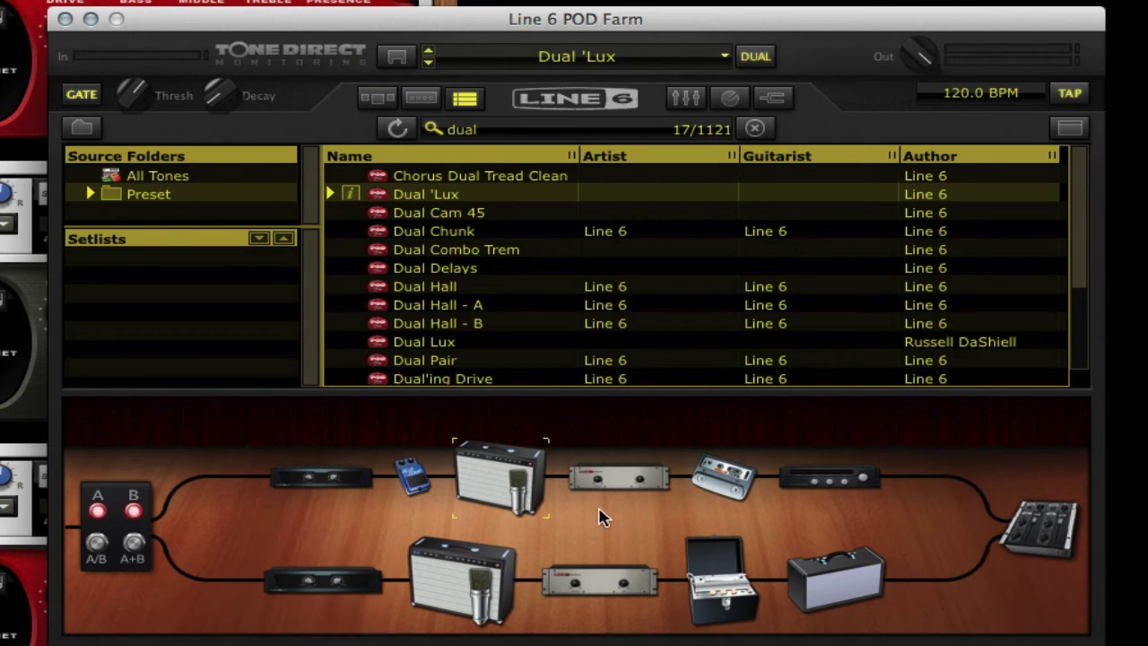
click(756, 56)
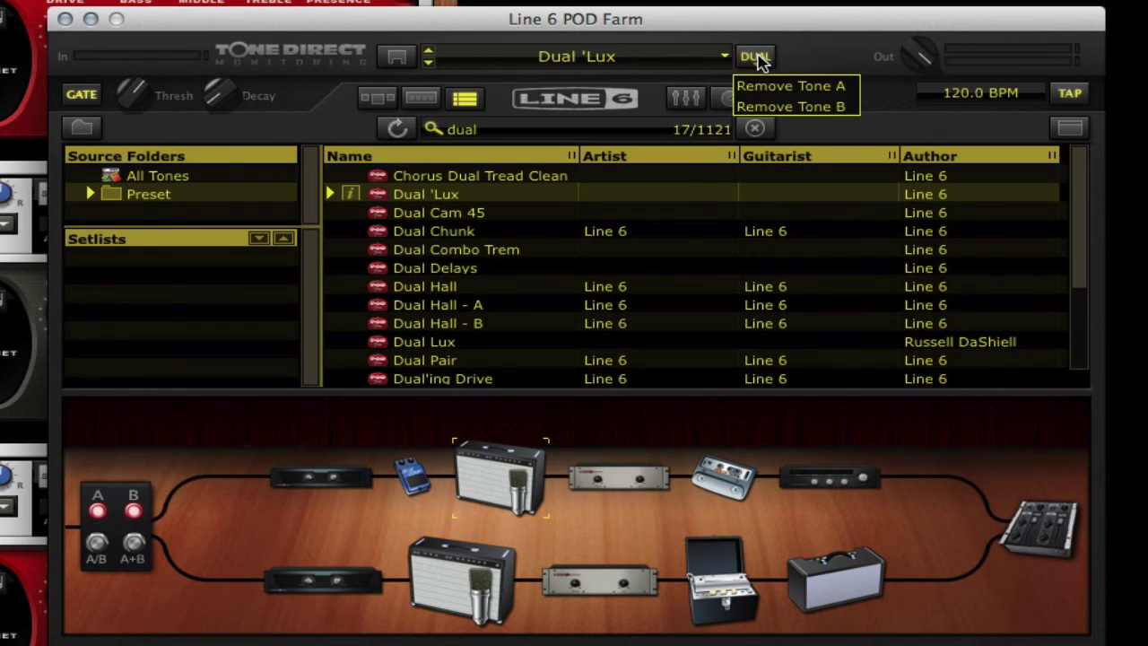
click(777, 108)
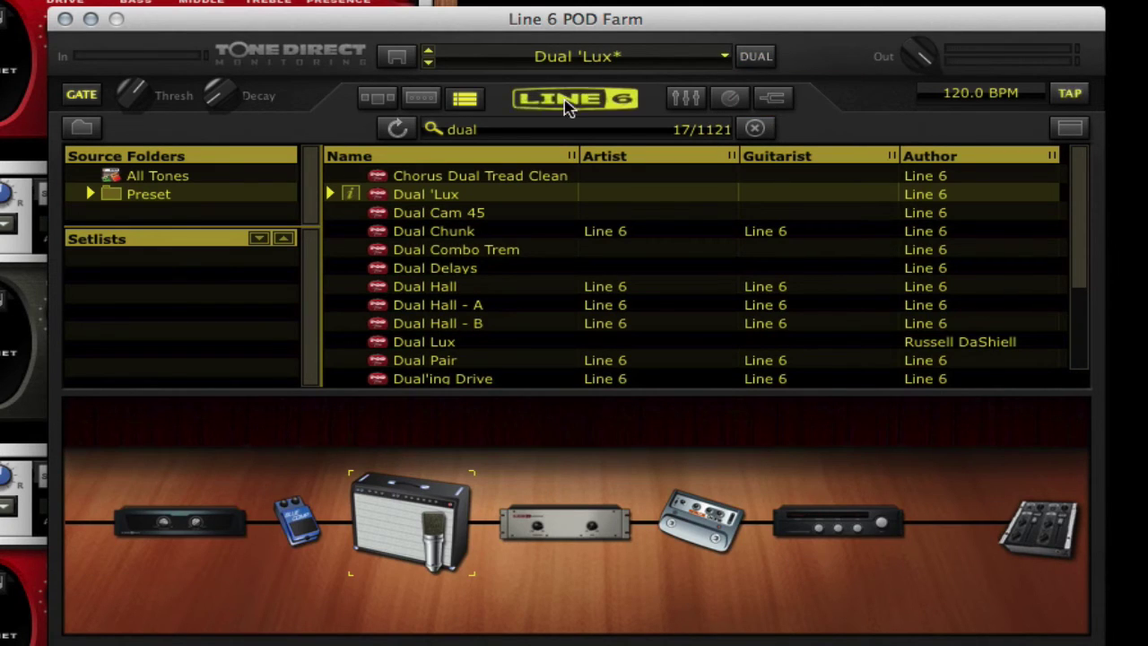
Step: Rename the tone to Dual 'Lux-A and pick Preset > My Presets as its save folder
click(398, 57)
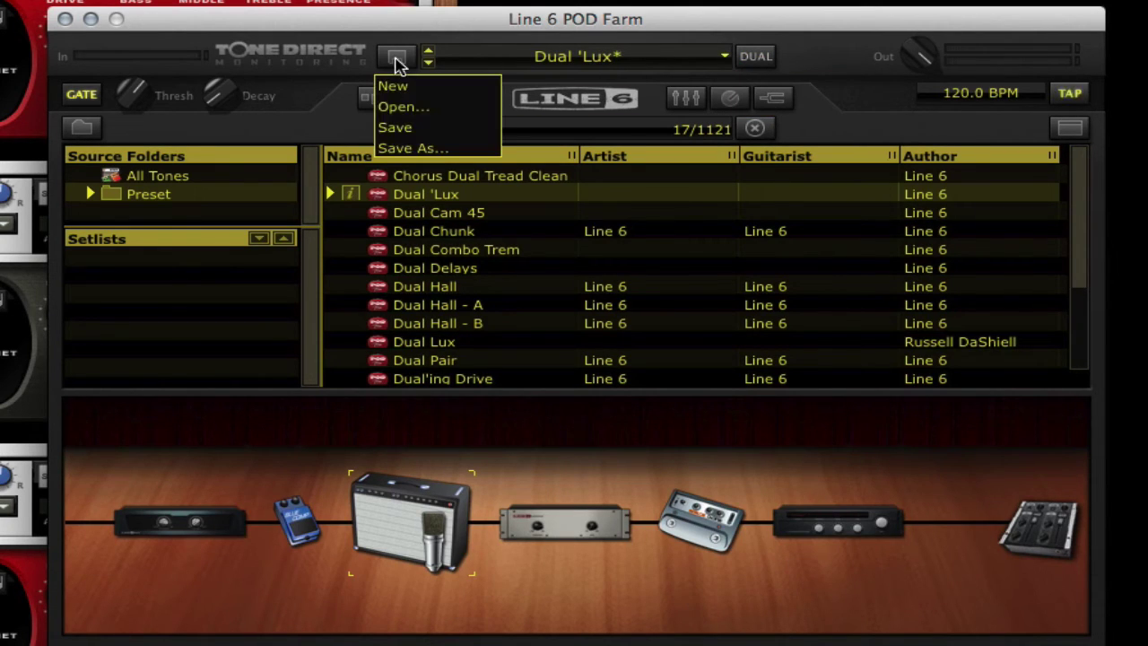
click(414, 149)
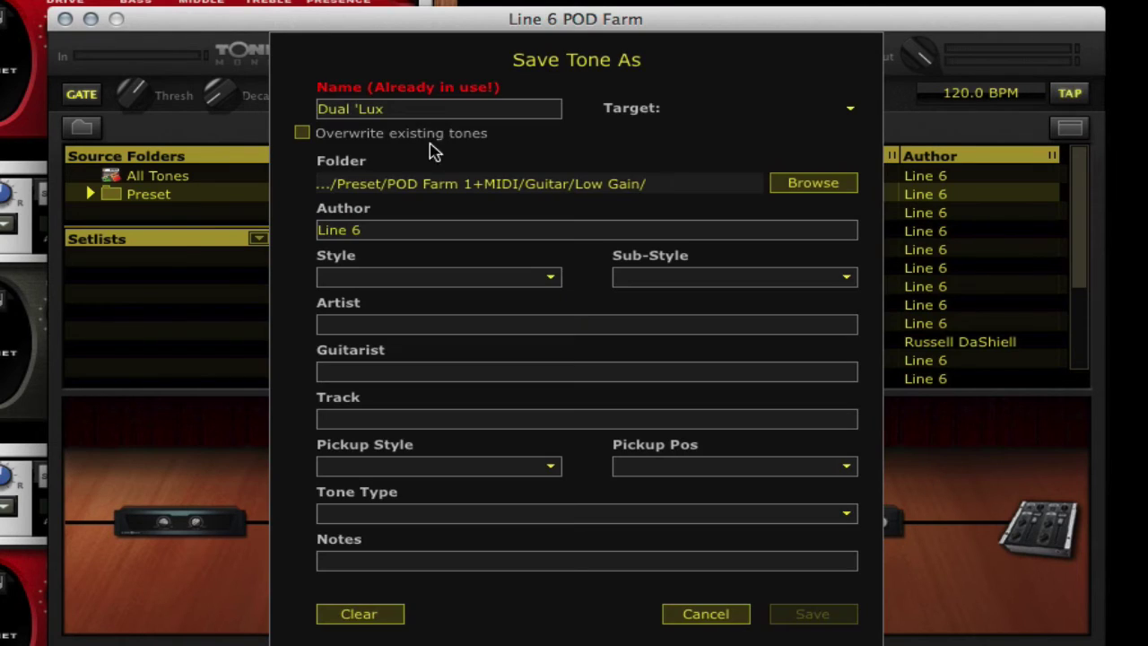
click(411, 111)
key(Right)
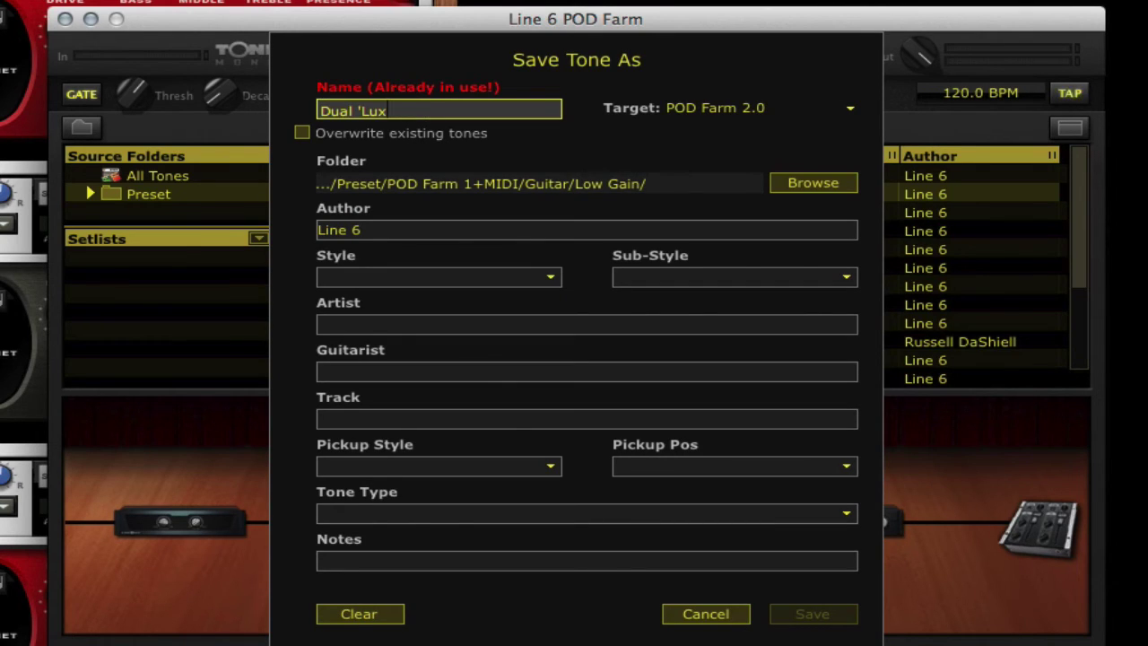
text(-A)
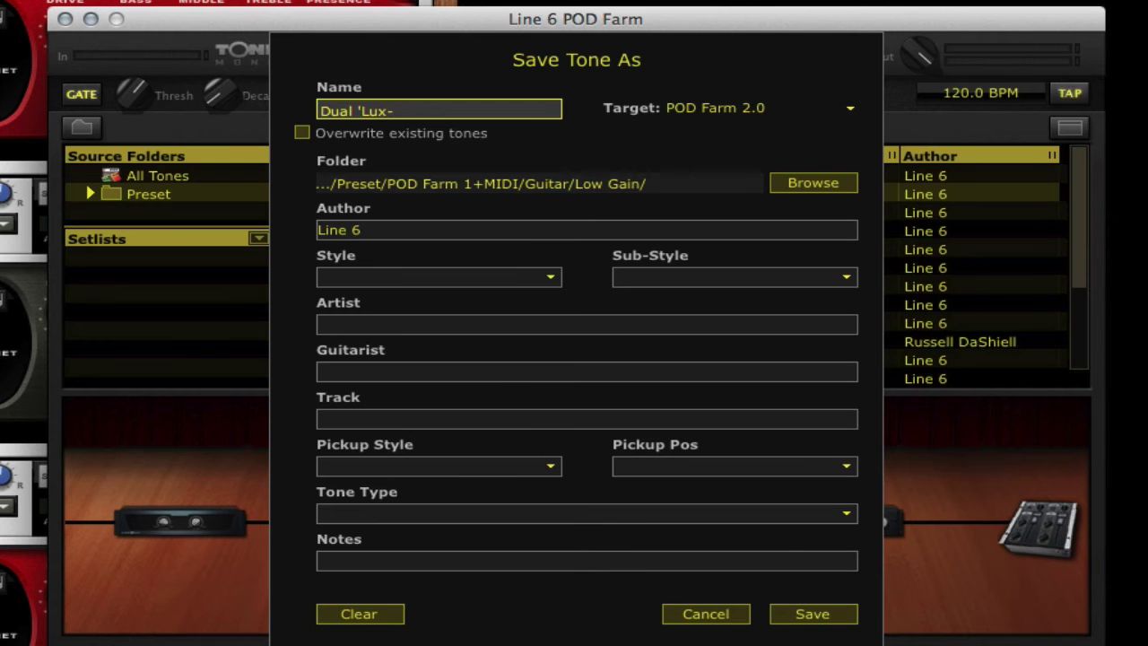
click(808, 183)
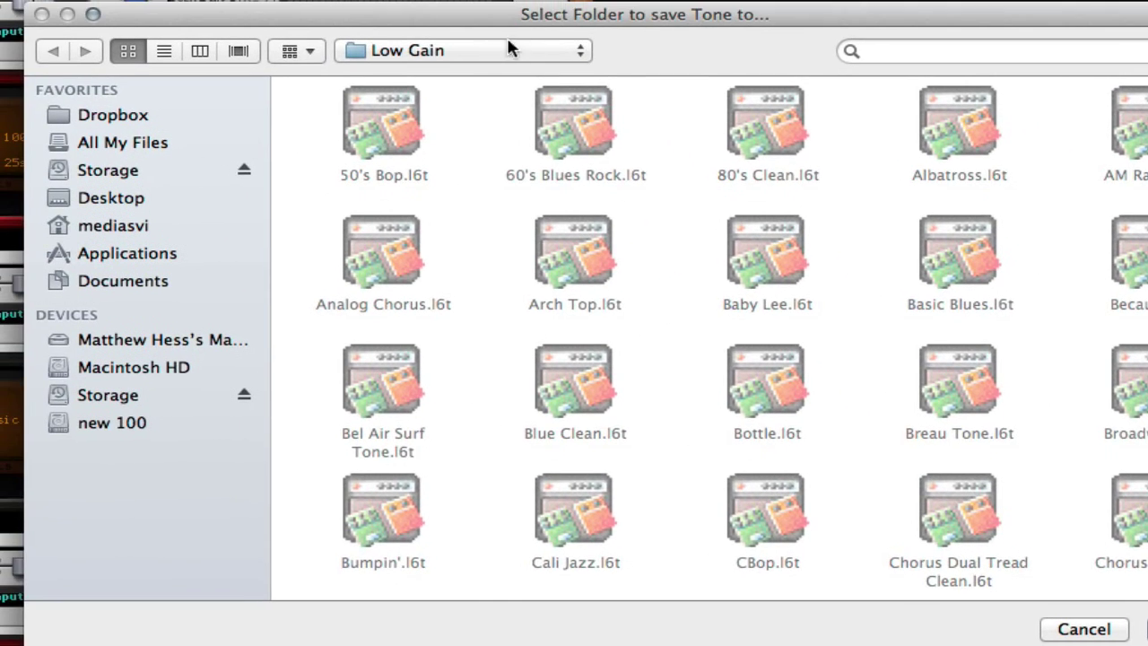
click(584, 51)
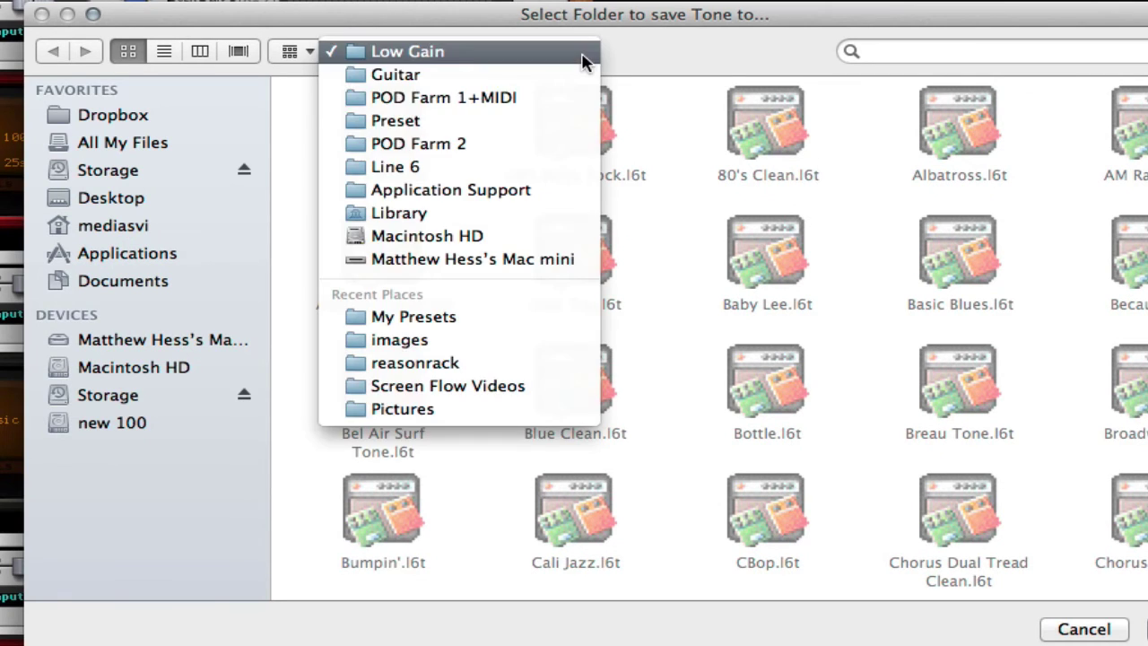
click(409, 128)
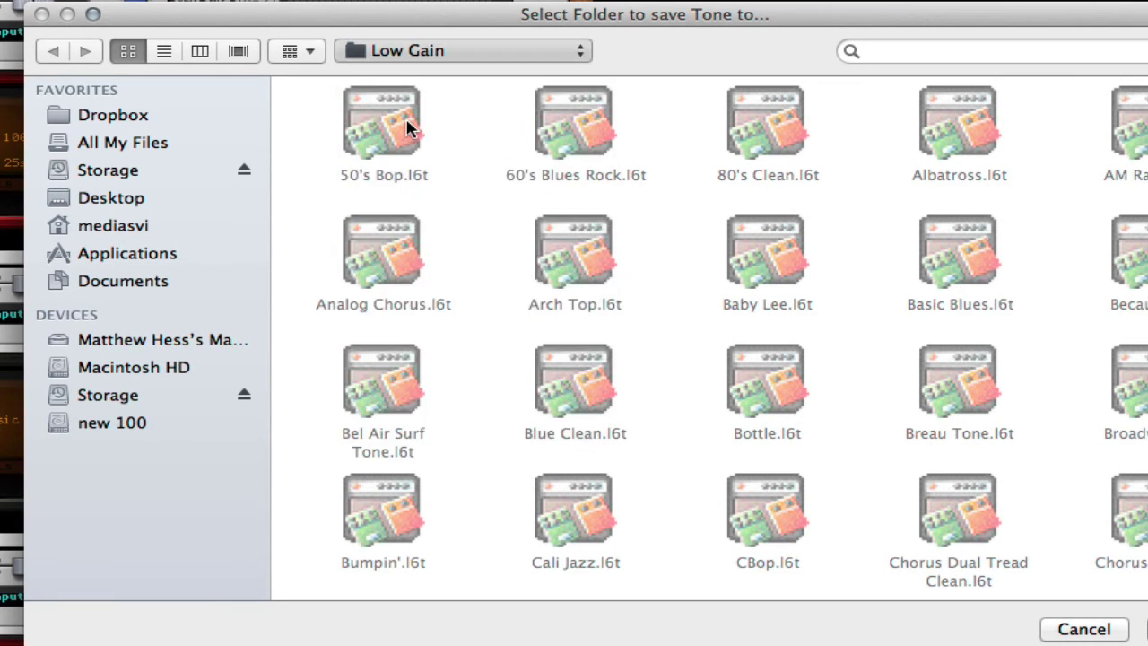
double_click(766, 137)
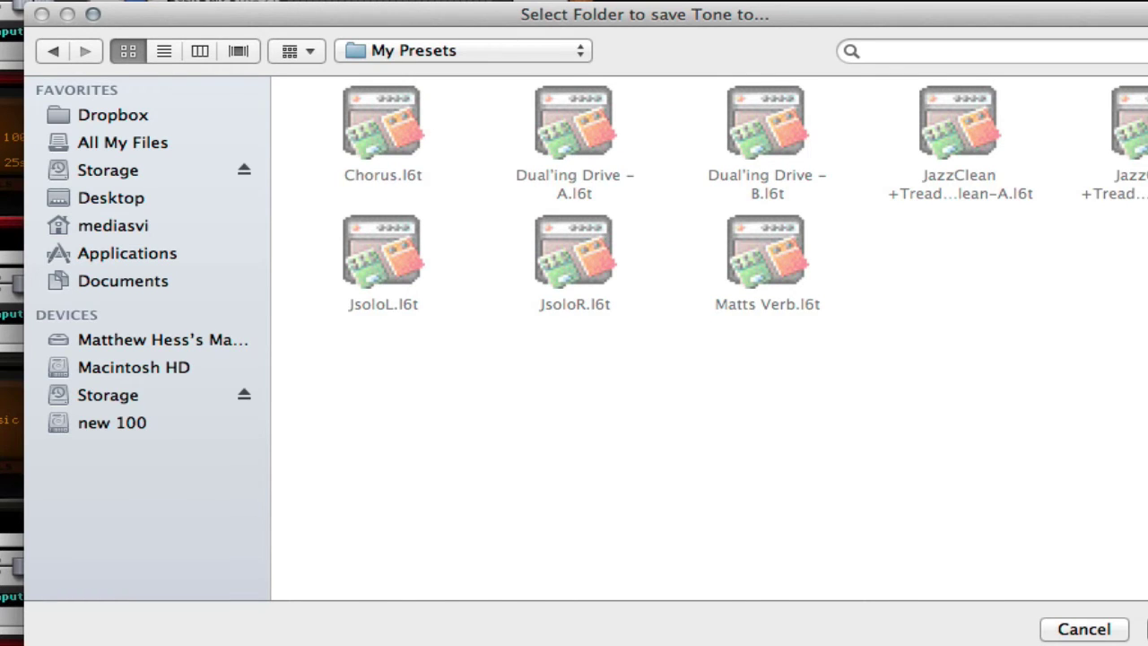
key(Return)
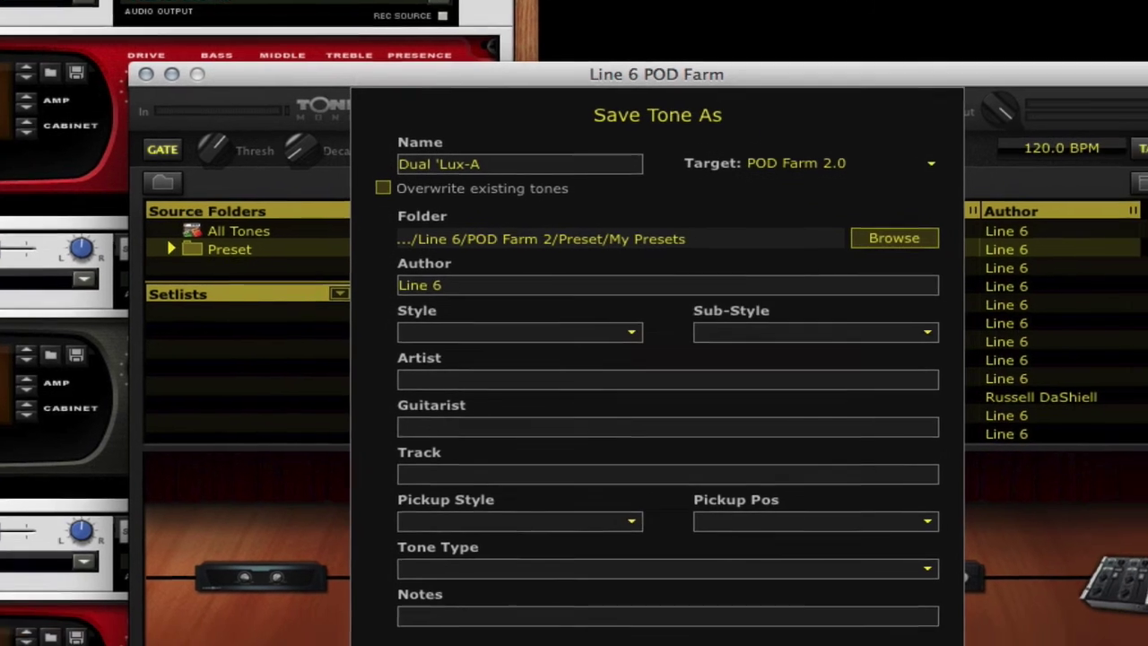
Step: Save the Dual 'Lux-A tone and reload the Dual 'Lux preset from the list
click(812, 614)
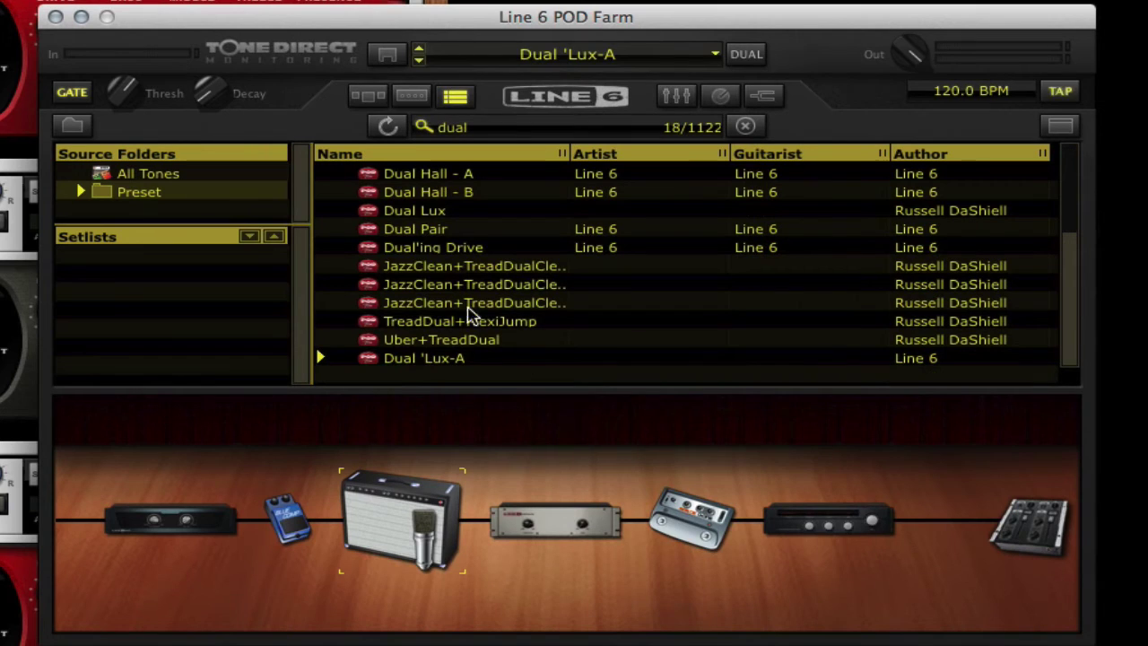
scroll(440, 199, up, 3)
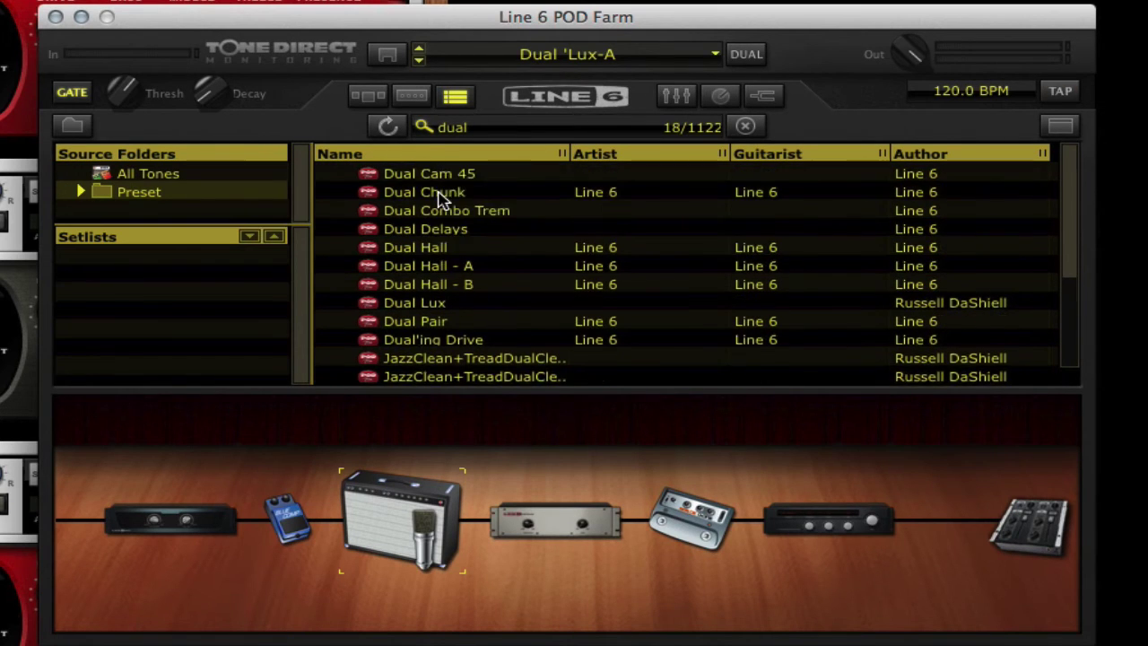
scroll(440, 199, up, 1)
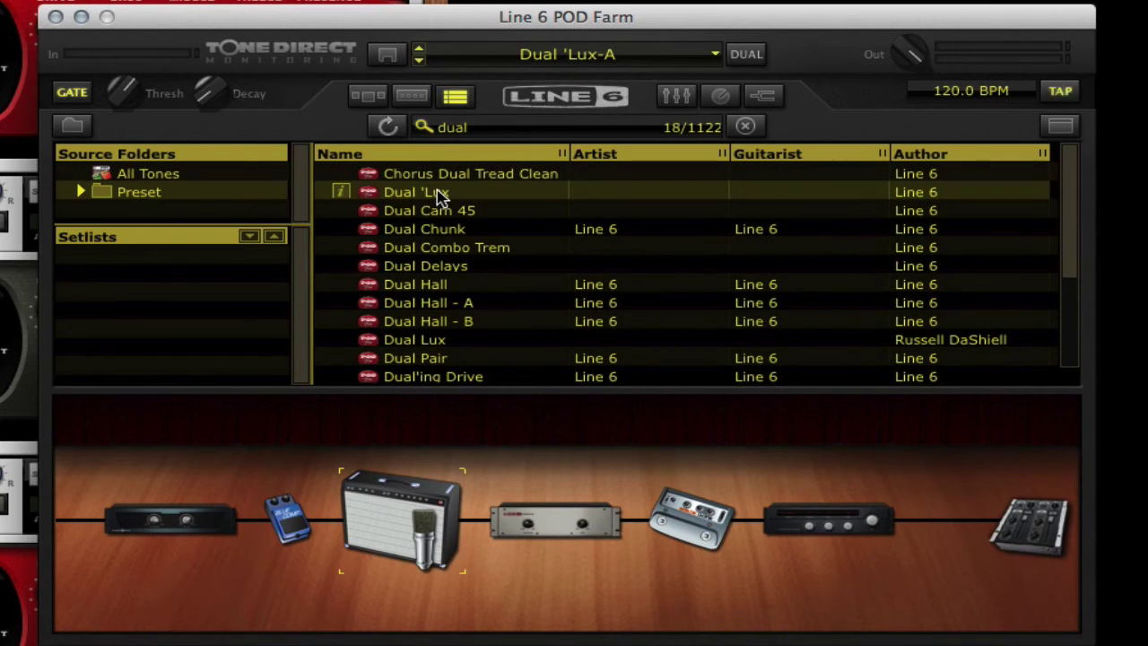
click(439, 194)
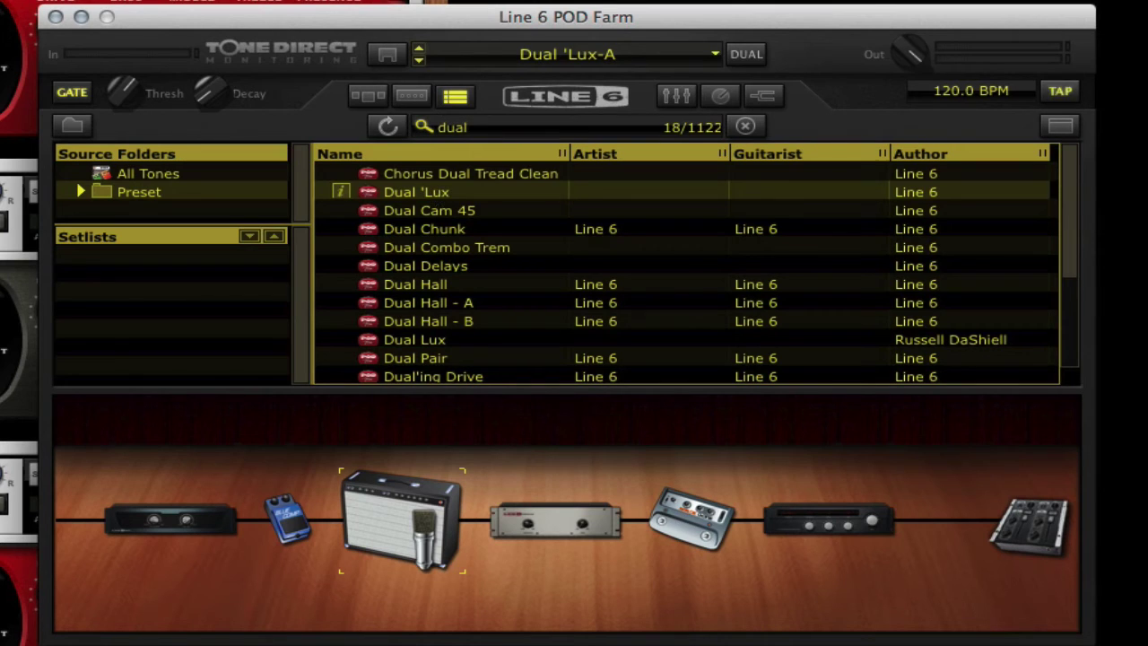
double_click(416, 194)
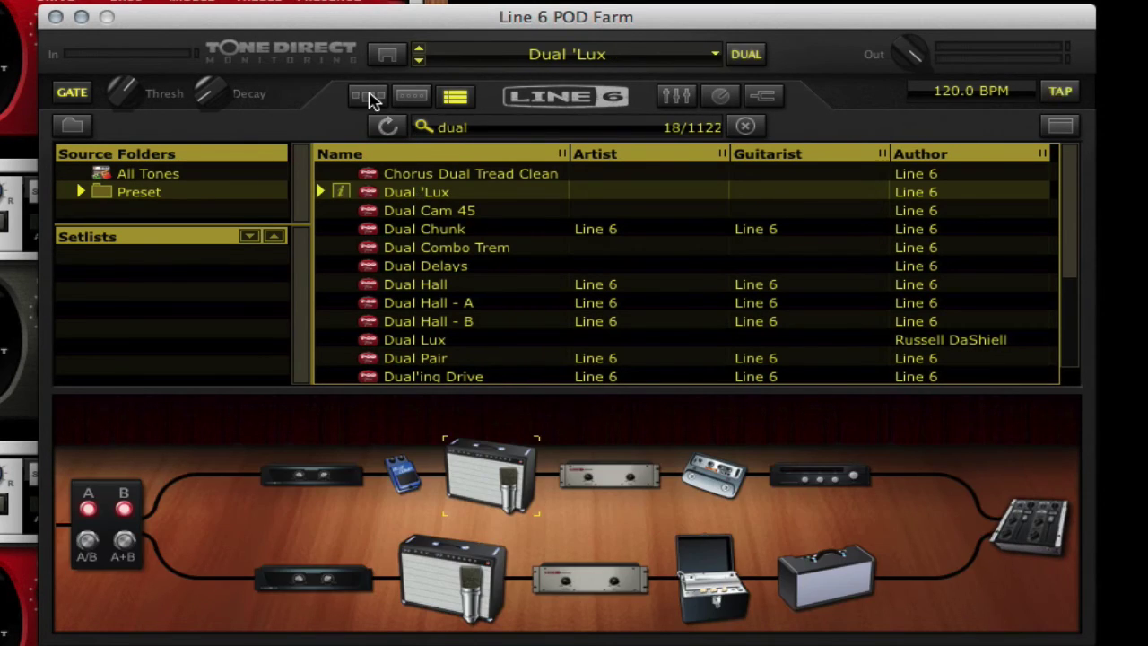
Step: In Gear View, remove Tone A so only the B chain remains
click(368, 96)
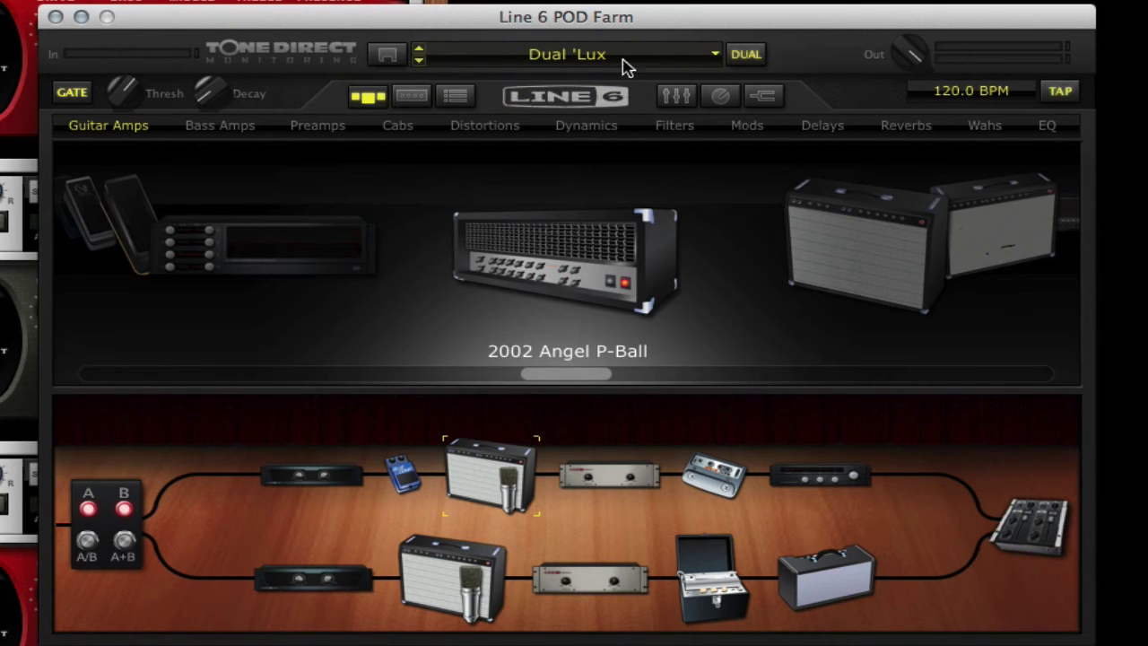
click(748, 55)
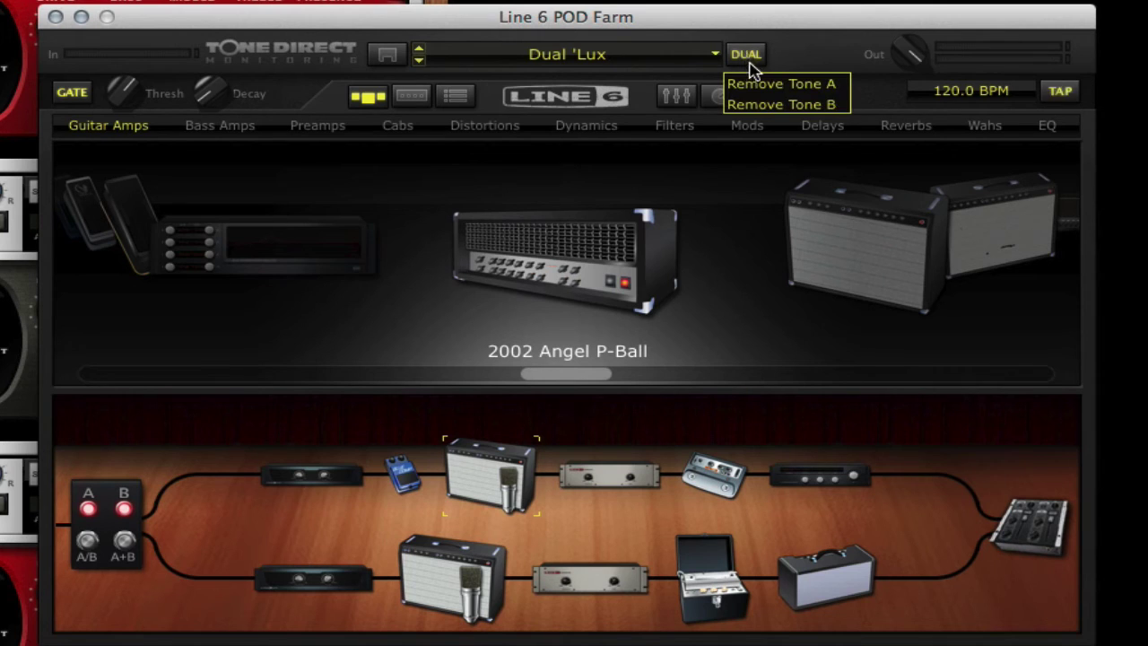
click(757, 85)
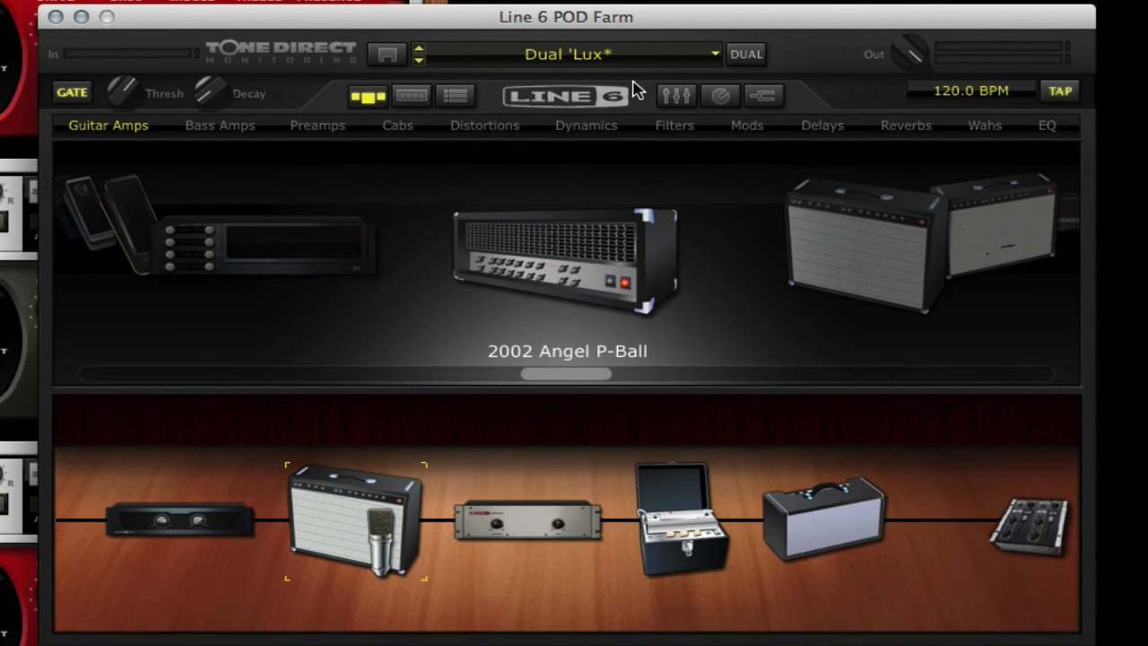
Step: Save the B-chain tone as Dual 'Lux-B in the Preset > My Presets folder
click(387, 56)
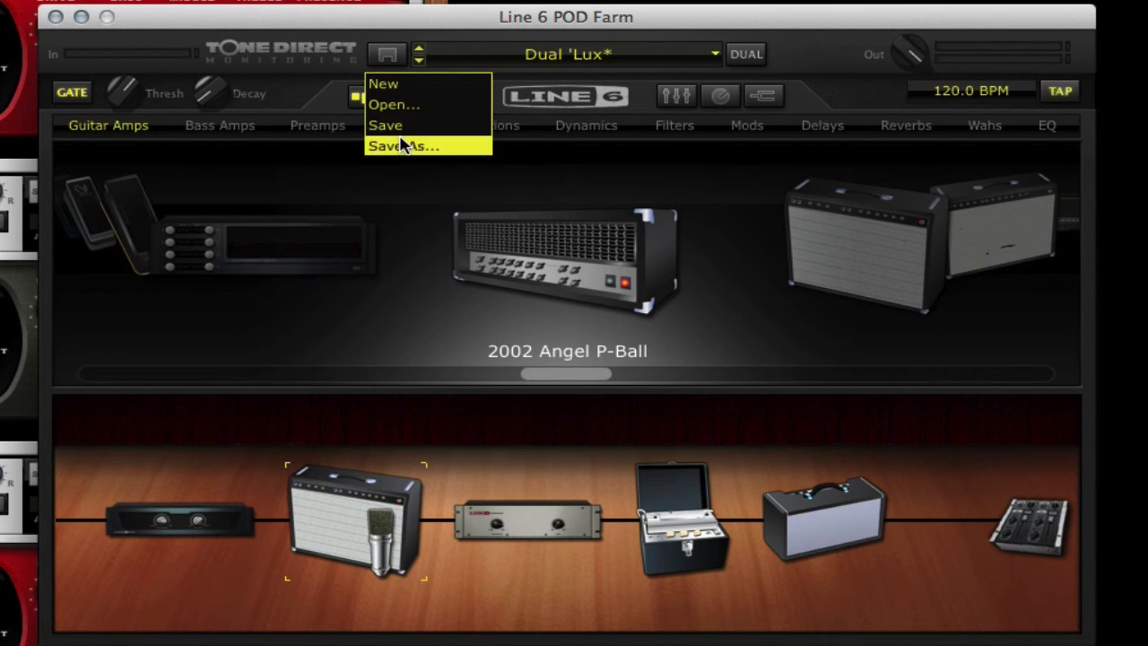
click(404, 147)
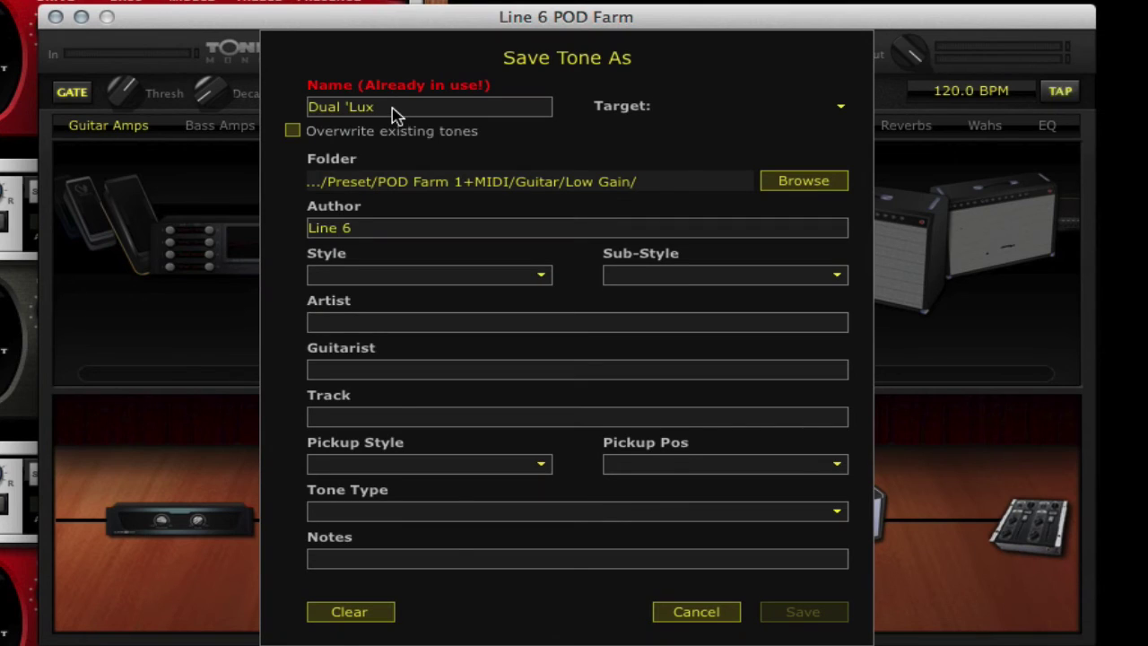
click(395, 110)
key(Right)
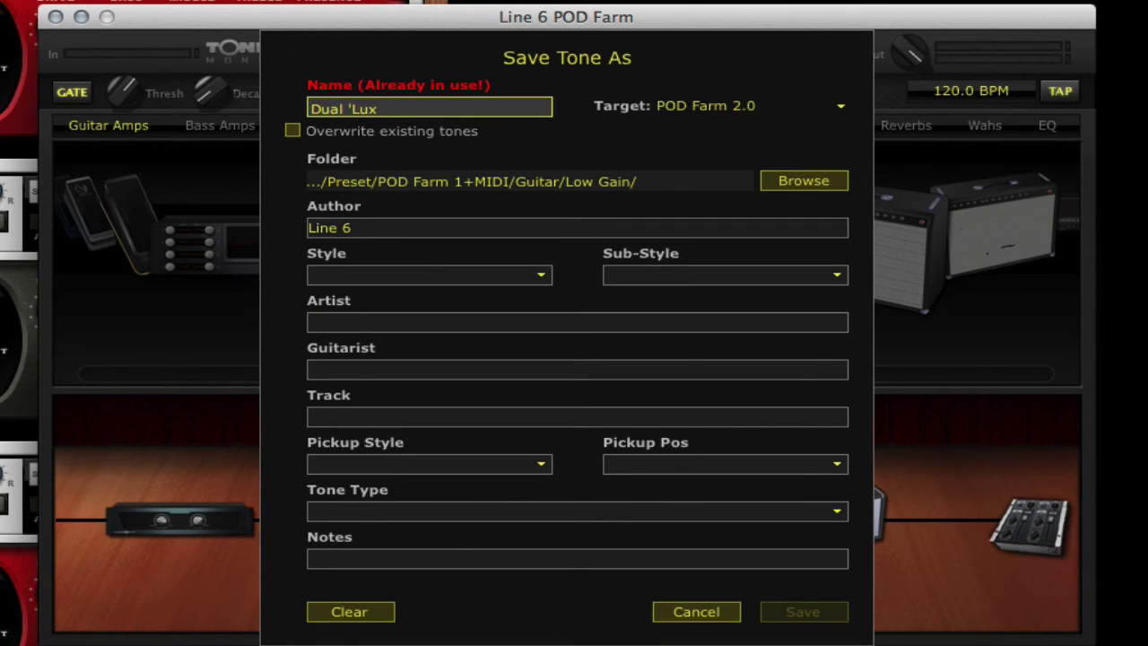
text(-B)
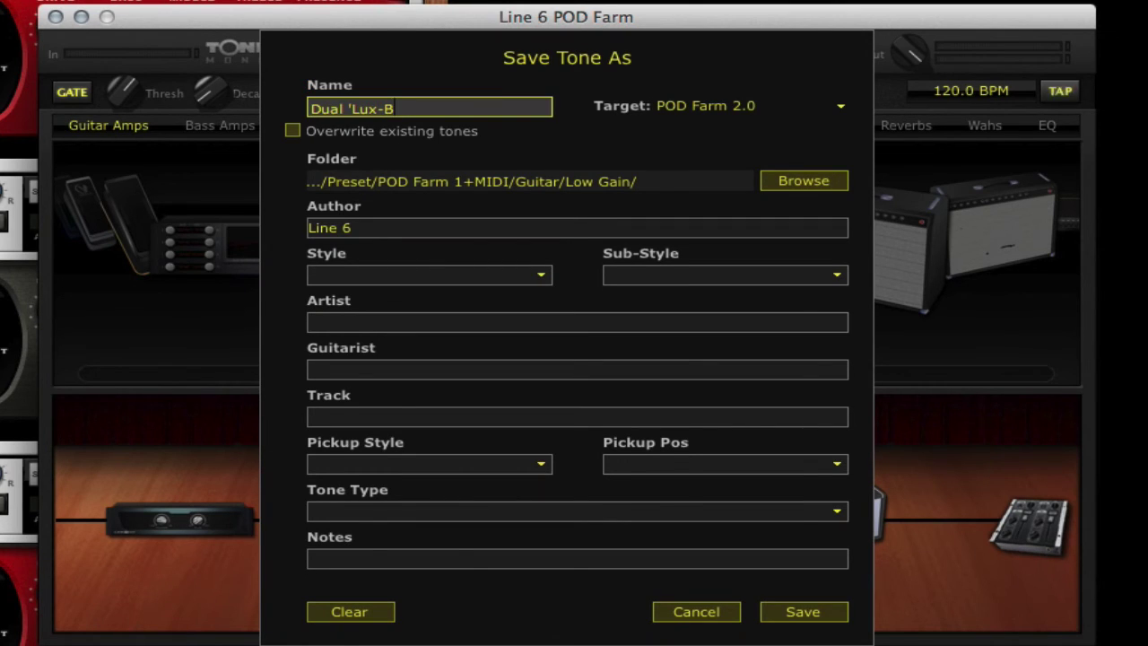
click(784, 183)
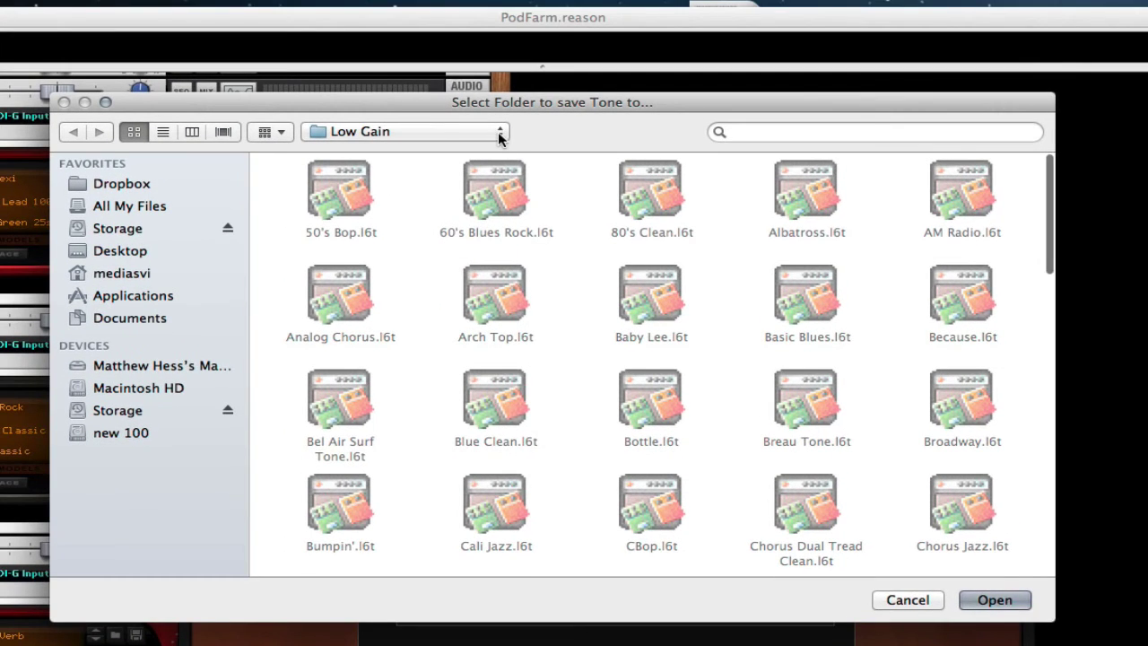
click(498, 132)
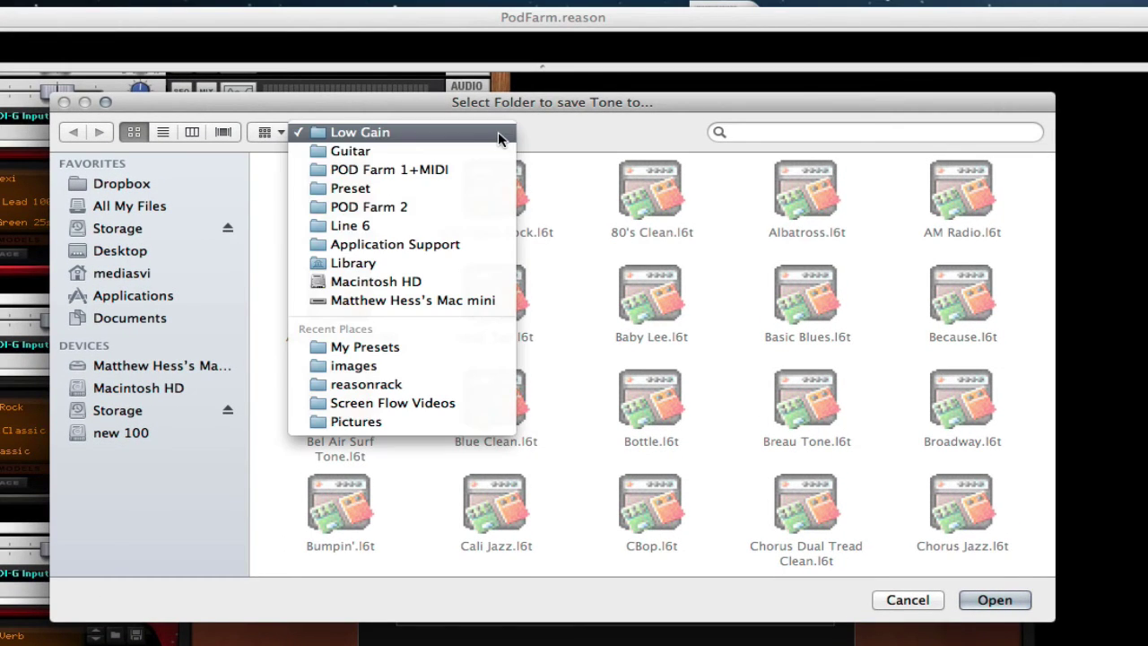
click(360, 189)
click(640, 199)
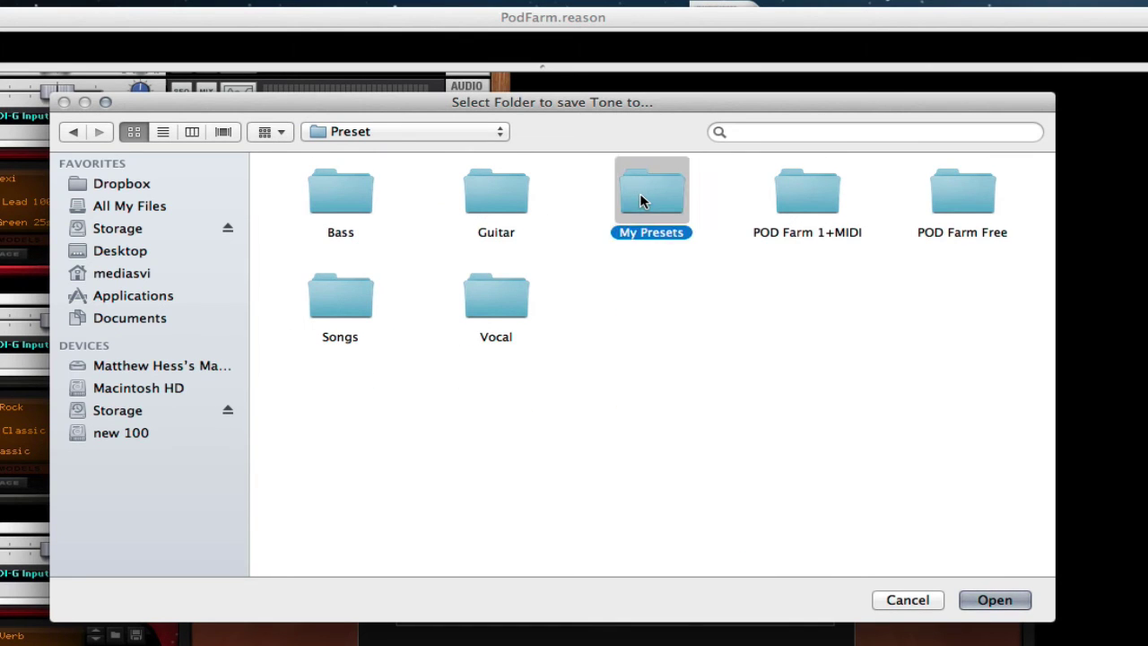
double_click(641, 197)
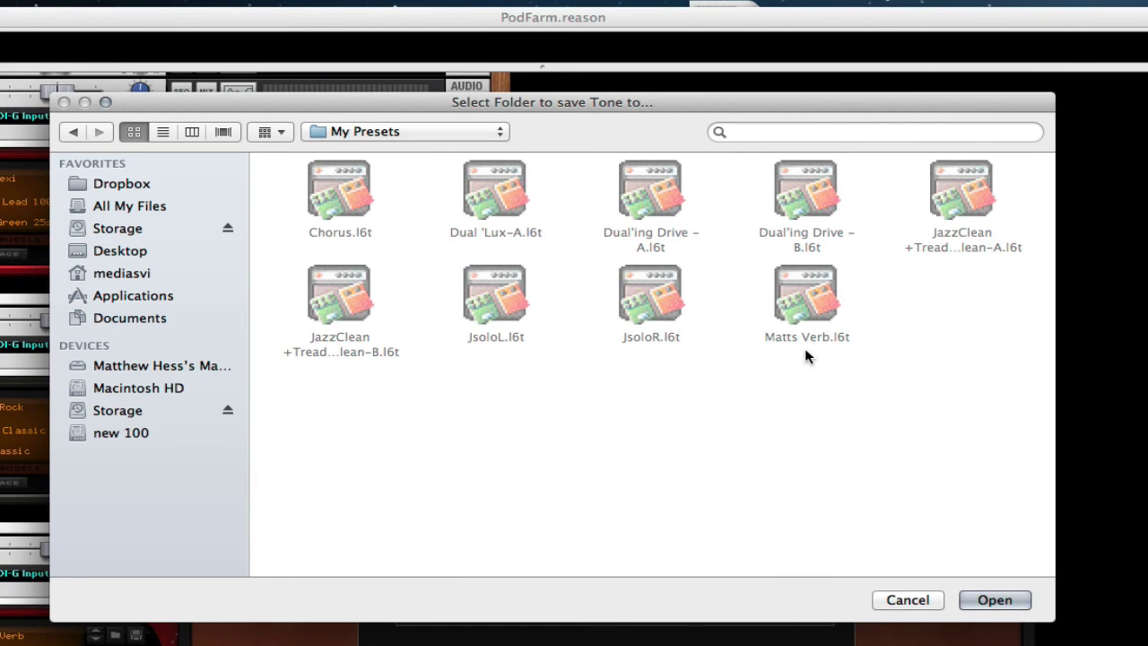
click(1005, 603)
click(770, 574)
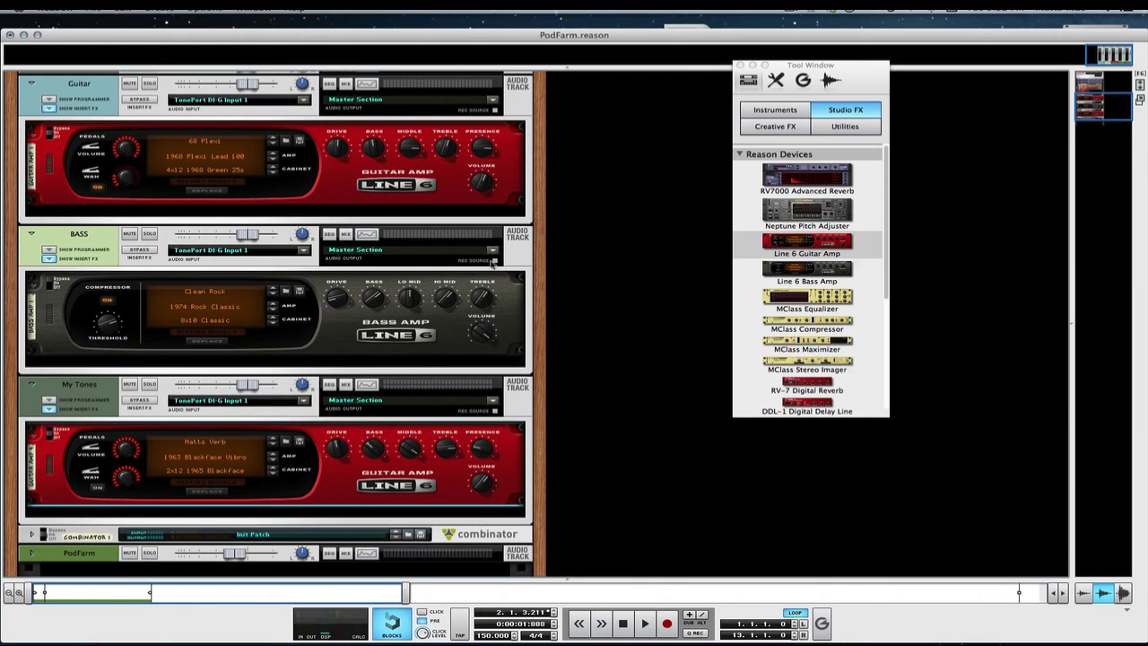
key(F8)
Step: Unfold the Combinator to reveal its two Init Patch Guitar Amps, checking the rear cabling
scroll(294, 306, down, 3)
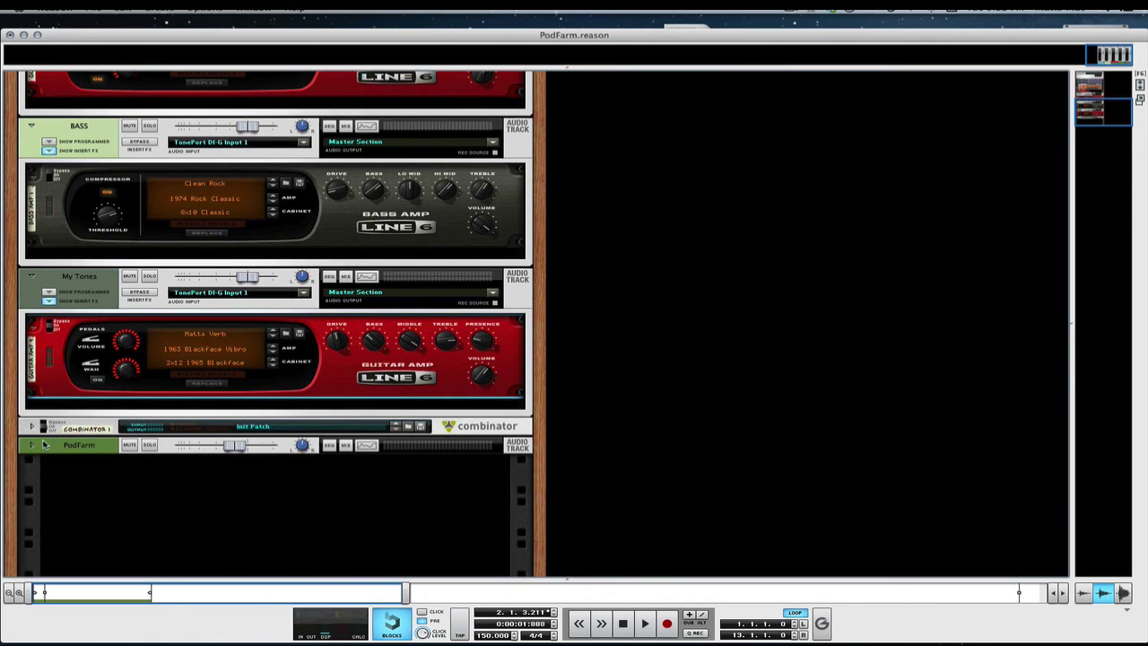
click(31, 427)
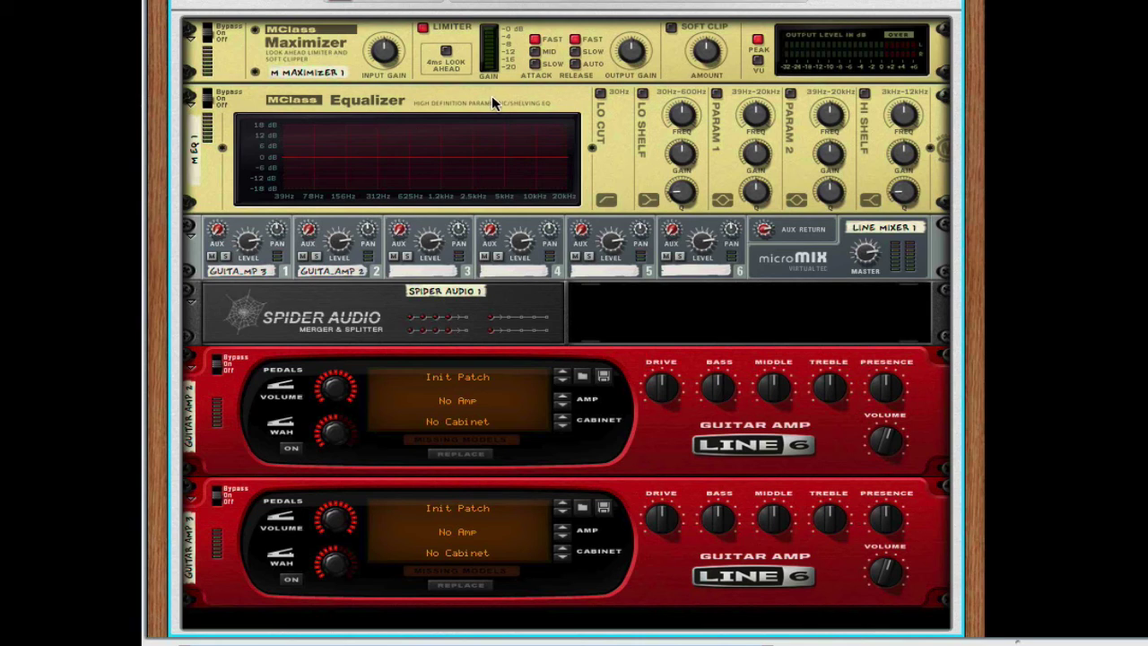
key(Tab)
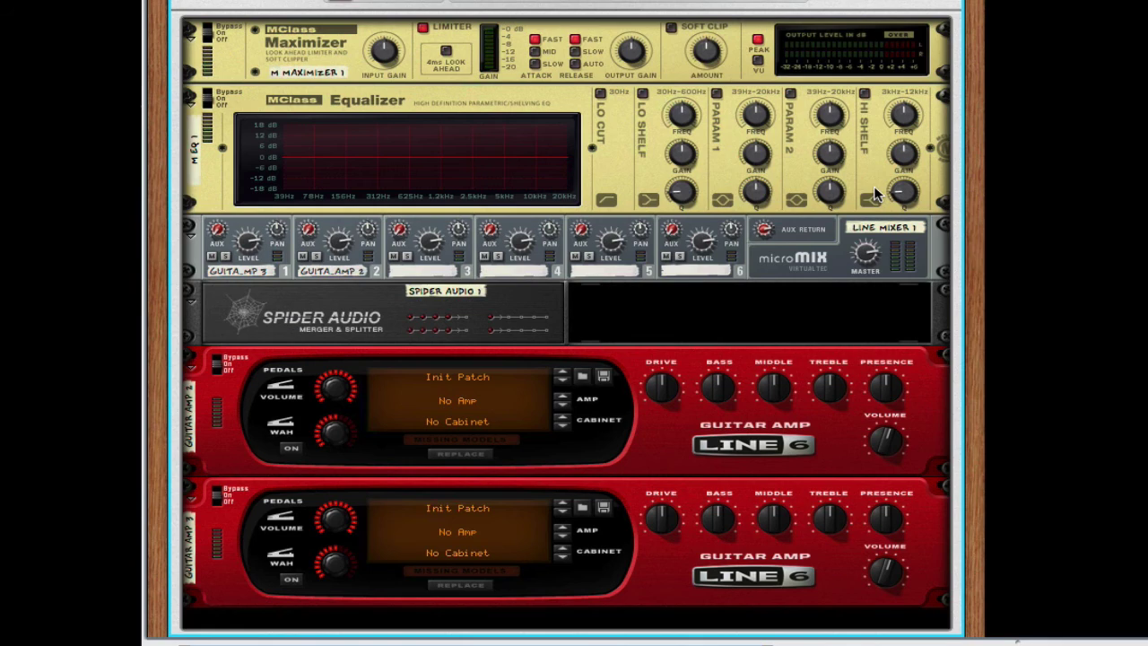
key(Tab)
Step: Load the Dual 'Lux-A.l6t preset from My Presets into the first Line 6 Guitar Amp
right_click(476, 380)
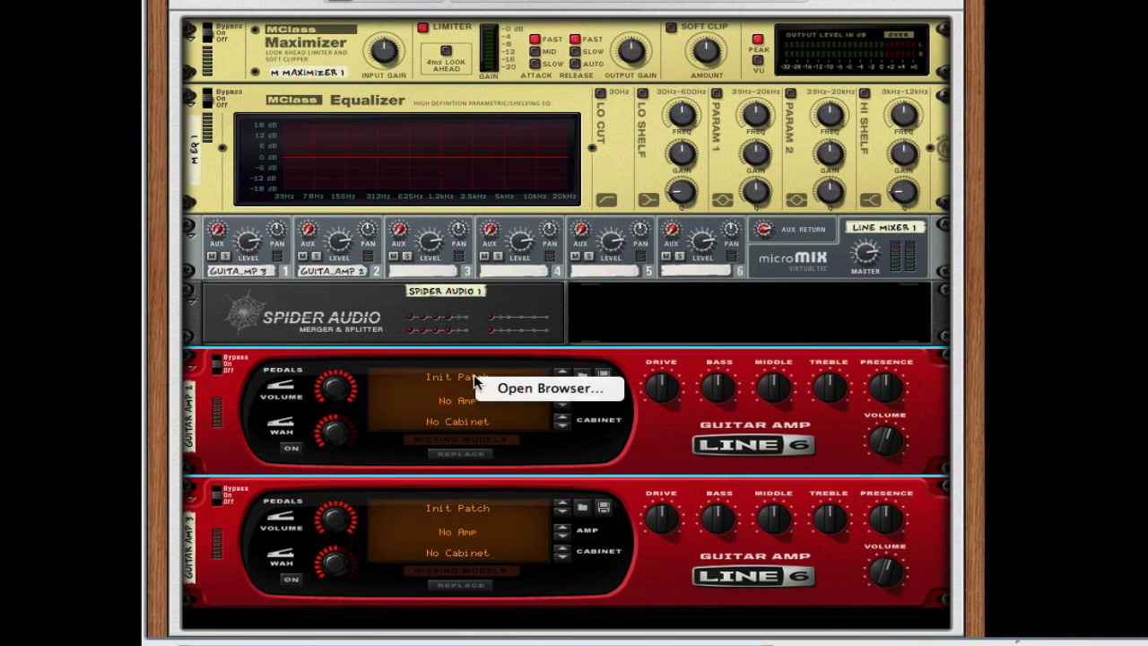
click(518, 392)
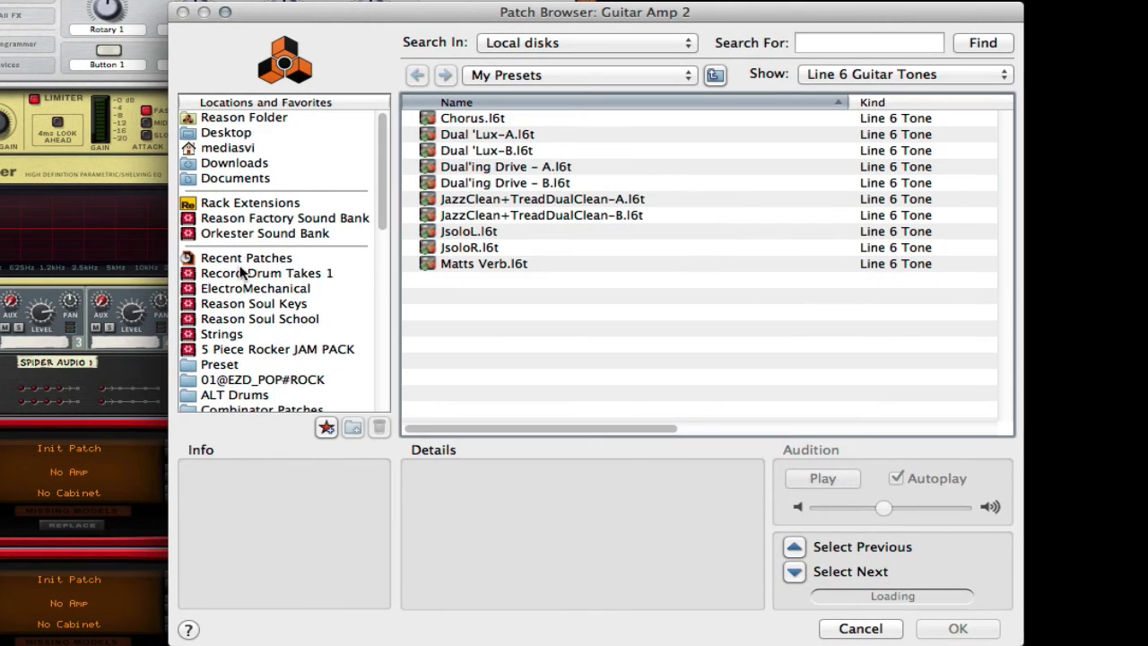
click(235, 364)
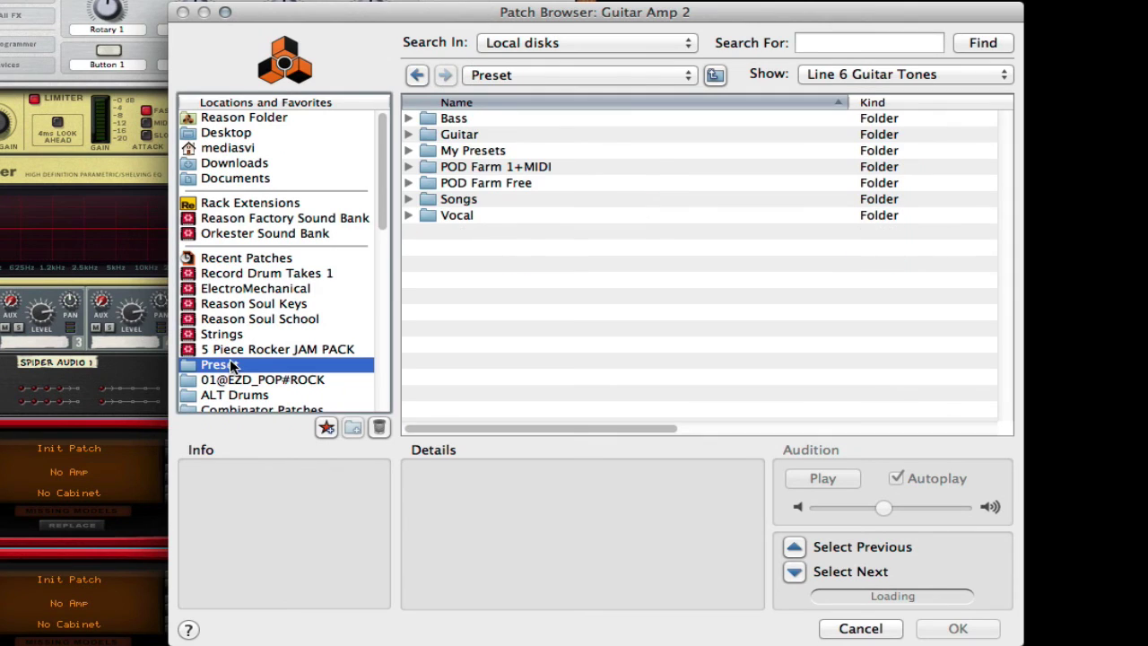
double_click(489, 152)
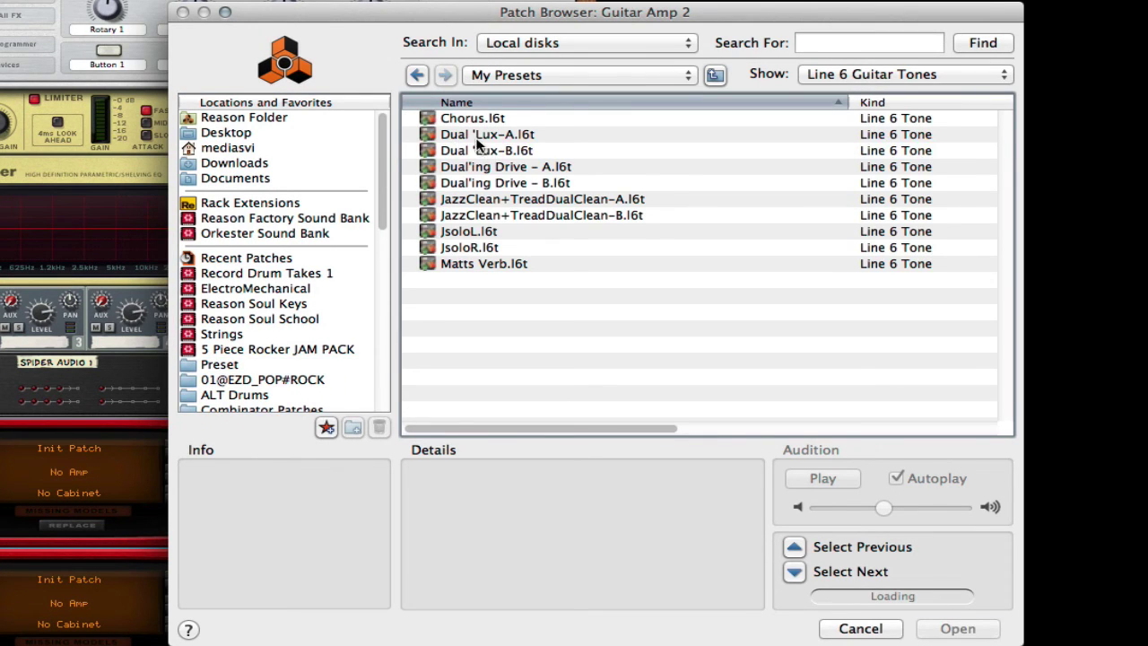
click(518, 133)
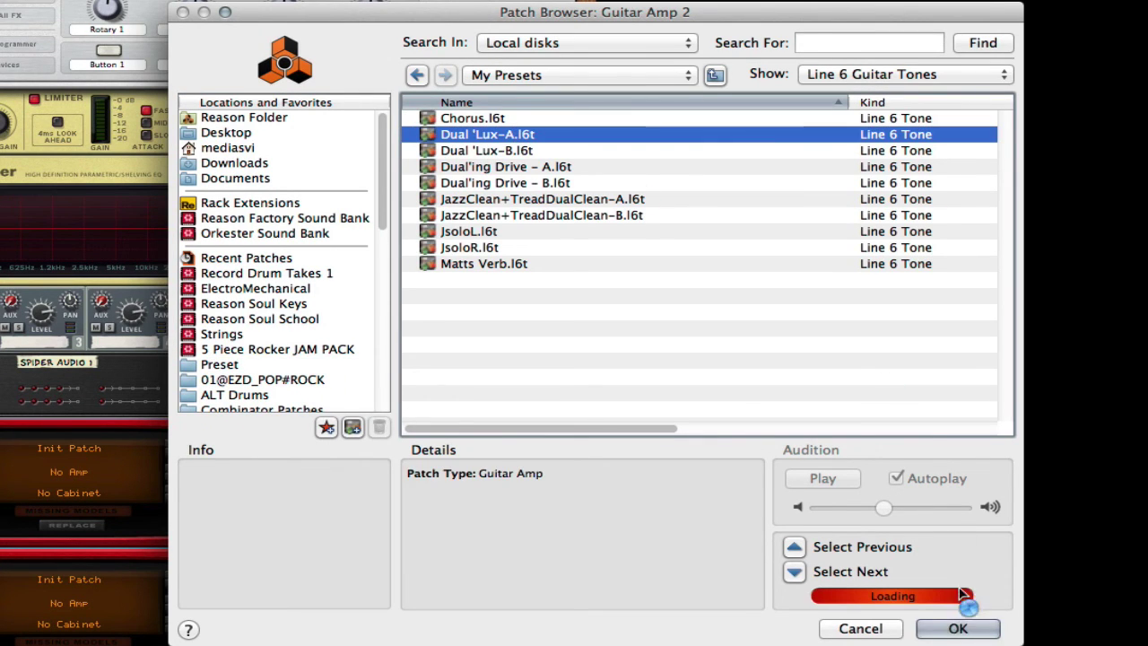
click(958, 629)
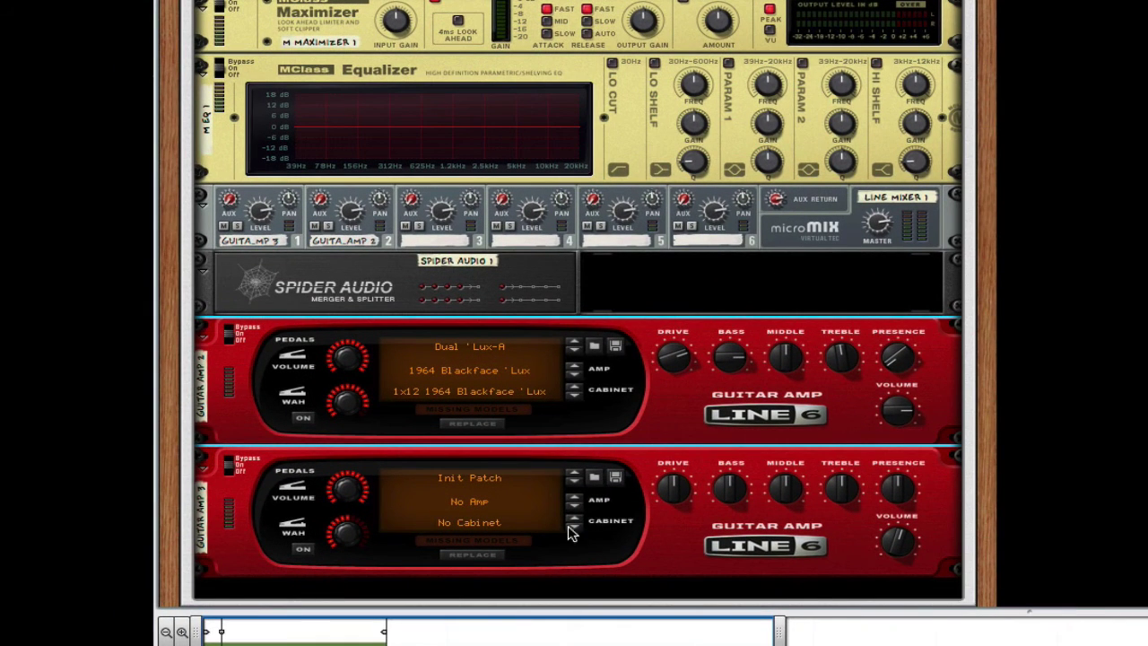
click(496, 482)
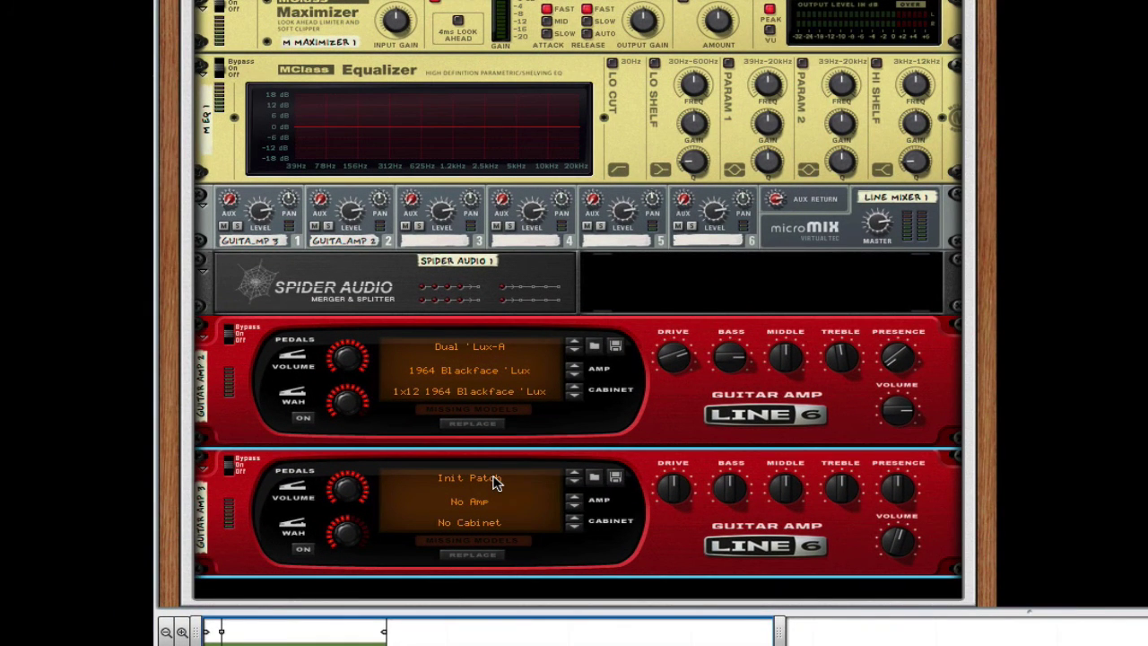
Step: Load the Dual 'Lux-B.l6t preset into the second Line 6 Guitar Amp (Guitar Amp 3)
click(496, 481)
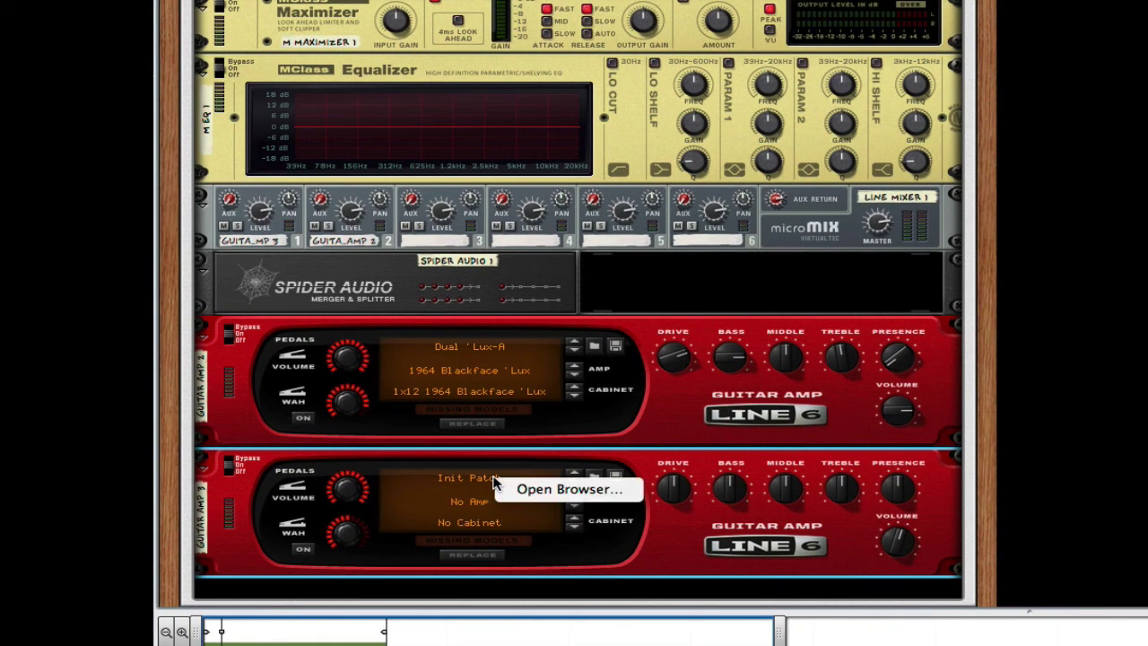
click(551, 490)
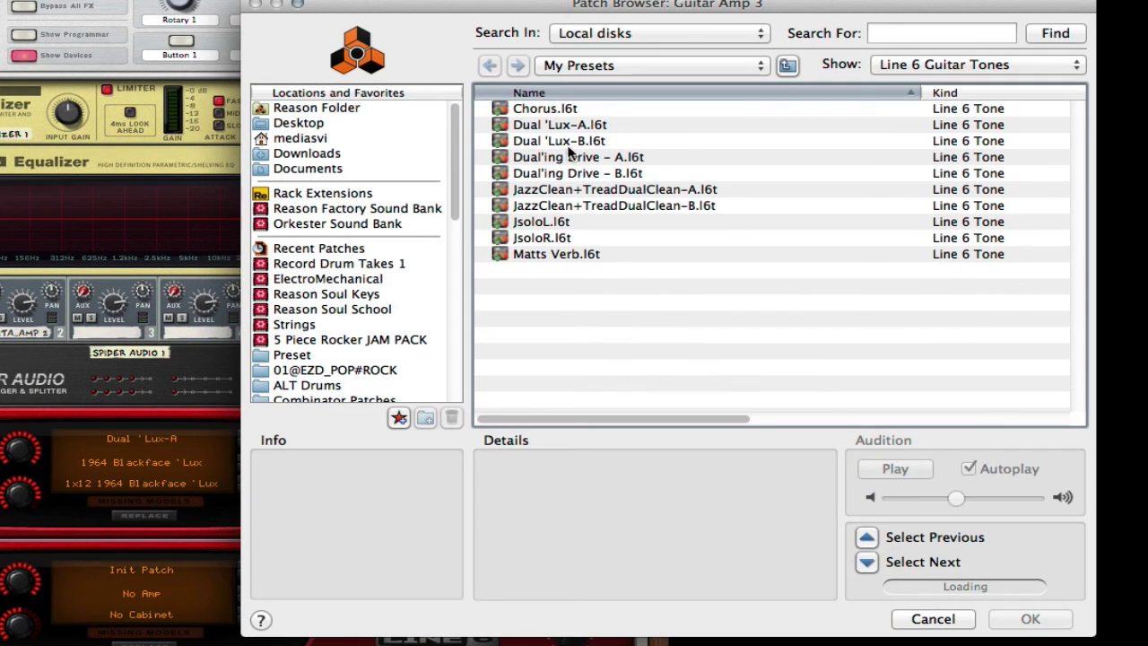
click(559, 144)
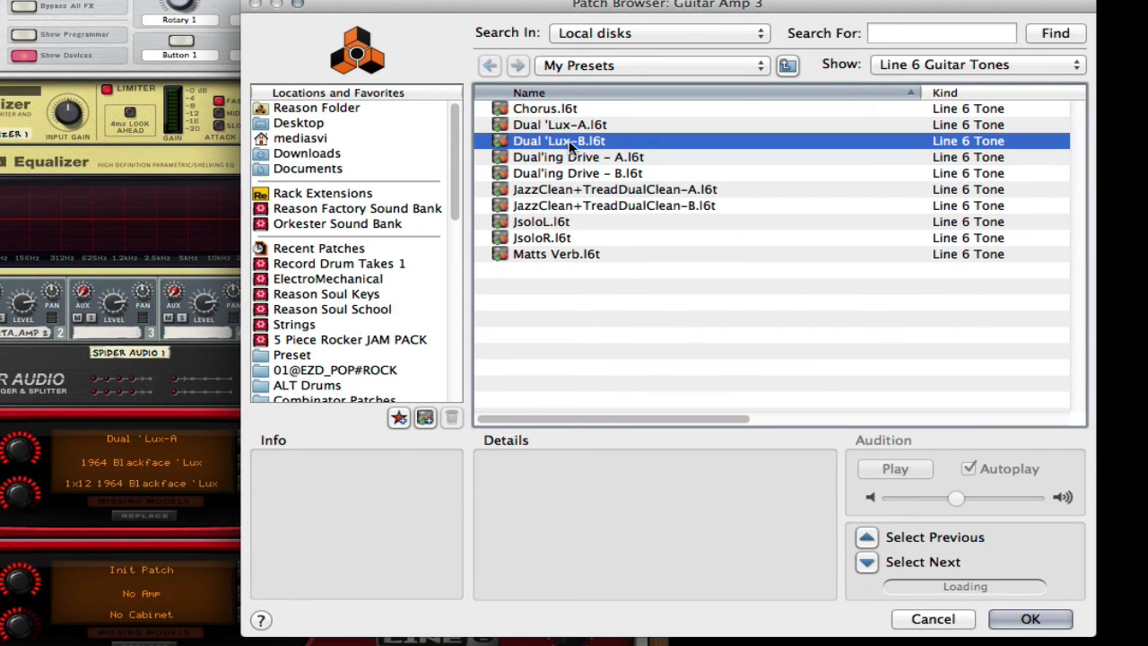
click(1024, 619)
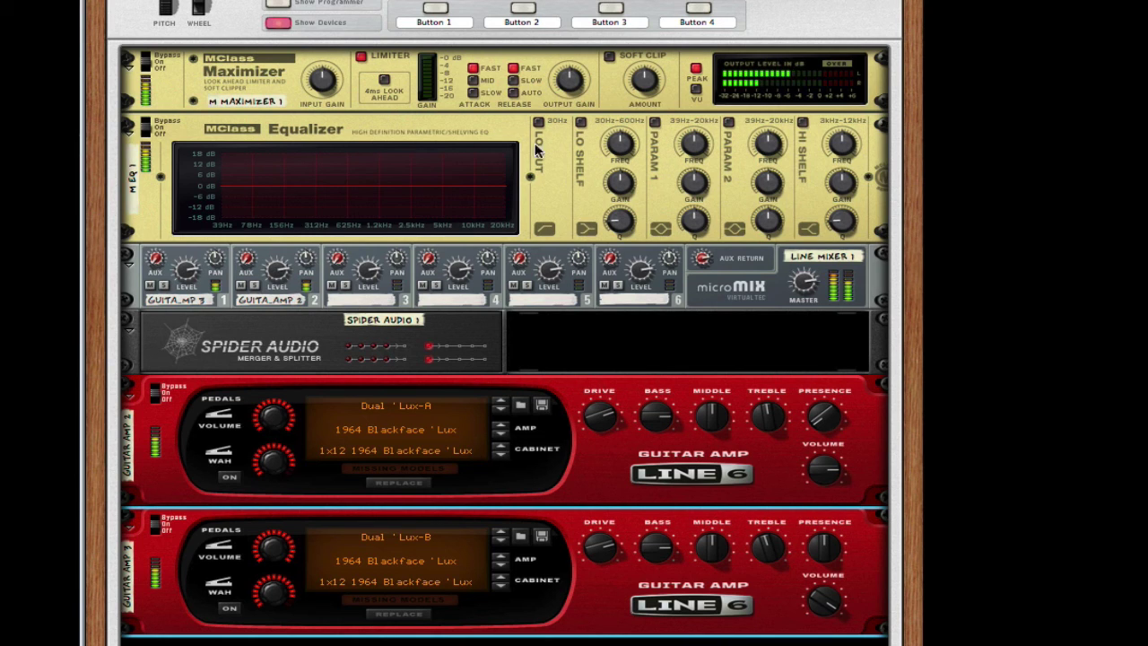
Step: Adjust the micromix Master knob to 88, then check the main mixer and return to the rack
click(812, 298)
drag(812, 297, 815, 309)
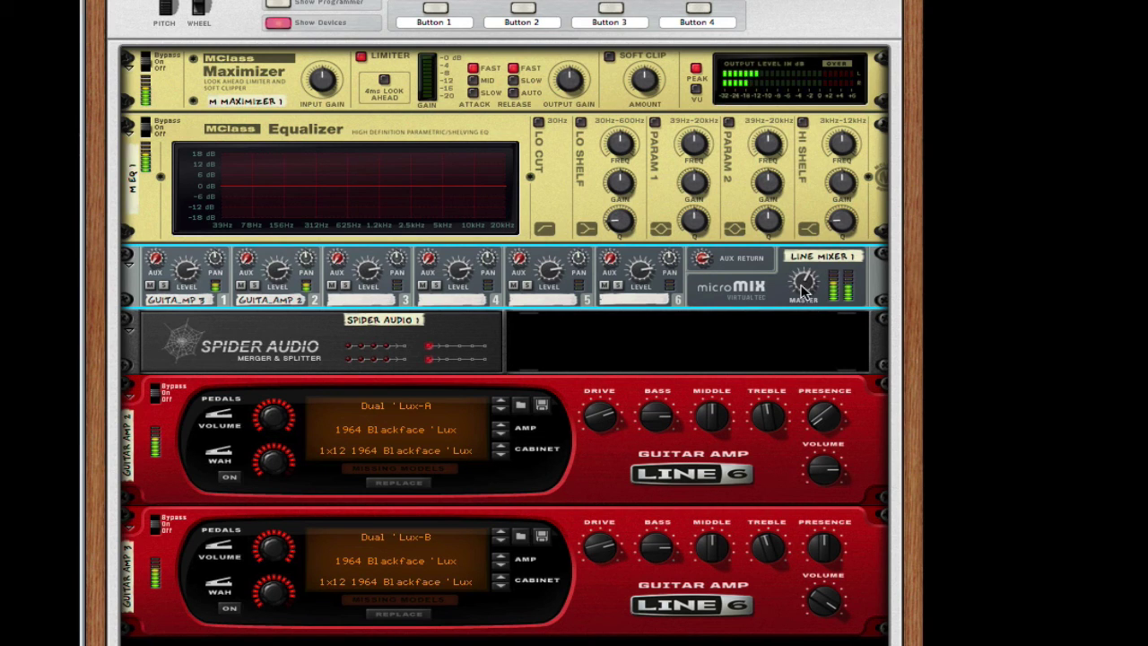
drag(803, 286, 803, 284)
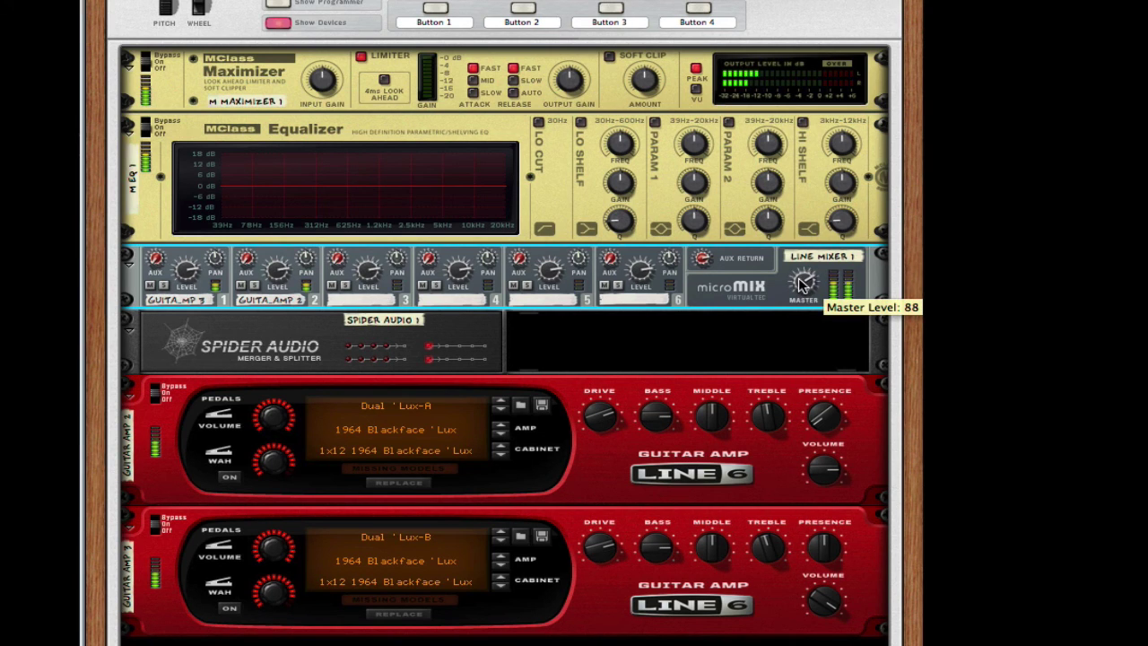
key(F5)
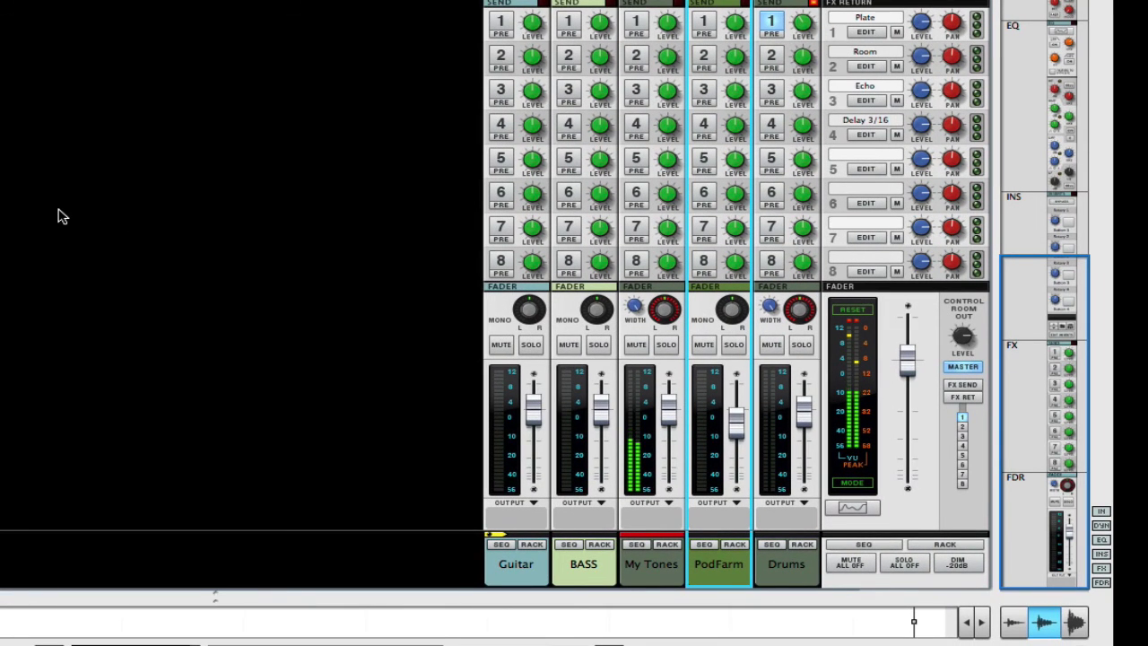
key(F6)
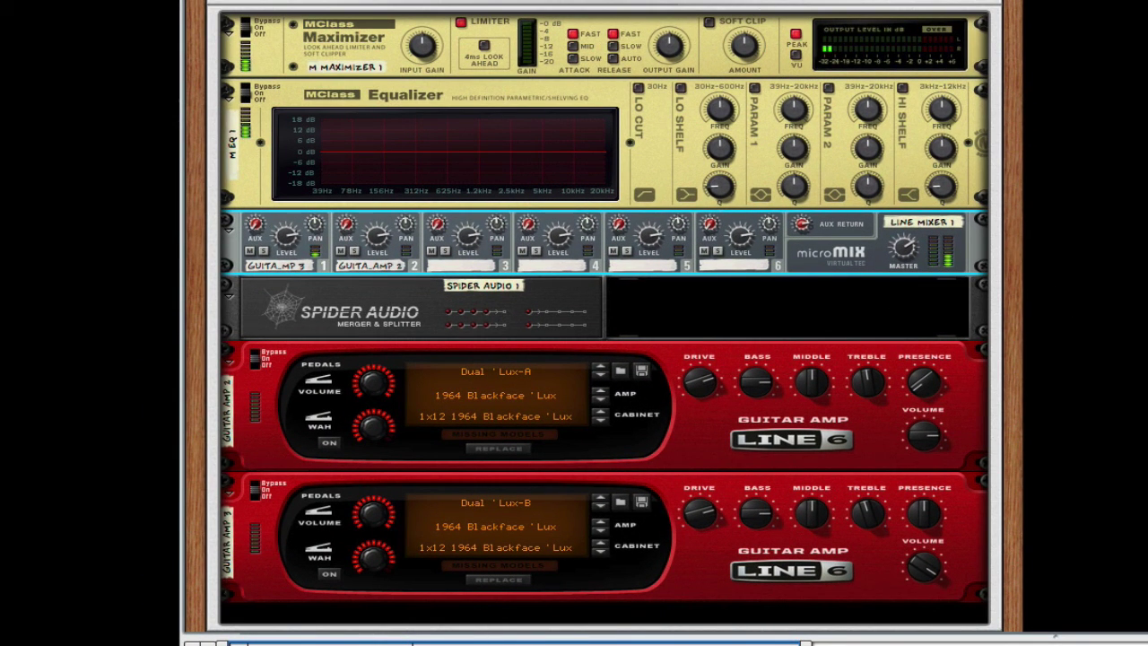
Step: Mute micromix channel 1 and confirm Dual 'Lux-A uses the 1964 Blackface 'Lux amp model
click(249, 253)
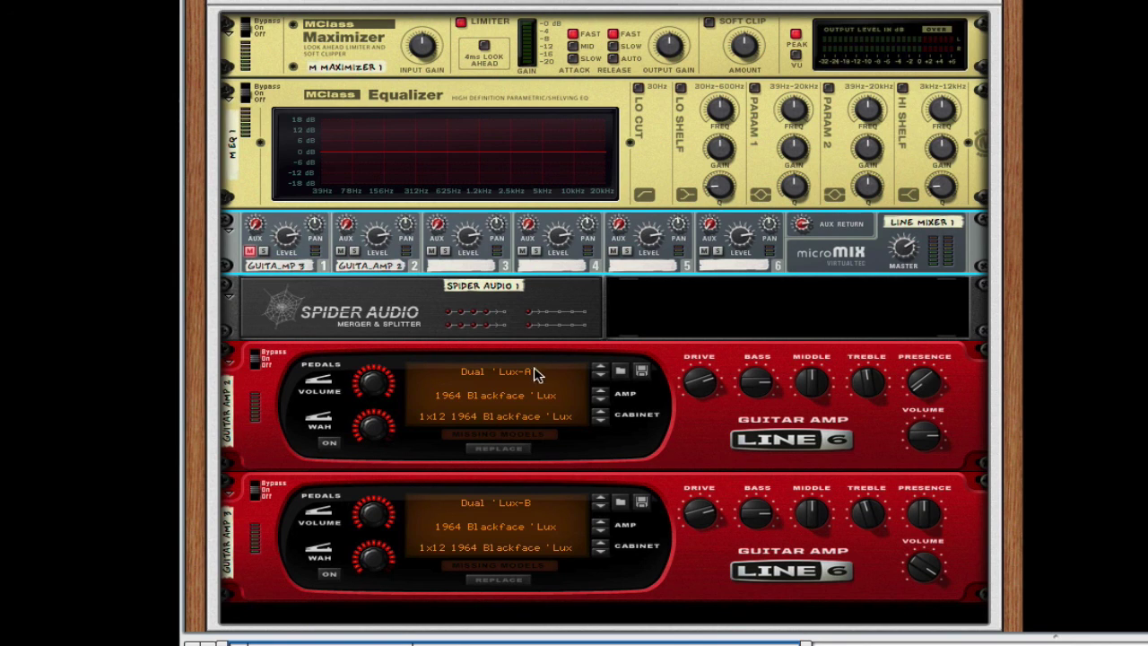
click(529, 402)
mouse_move(527, 394)
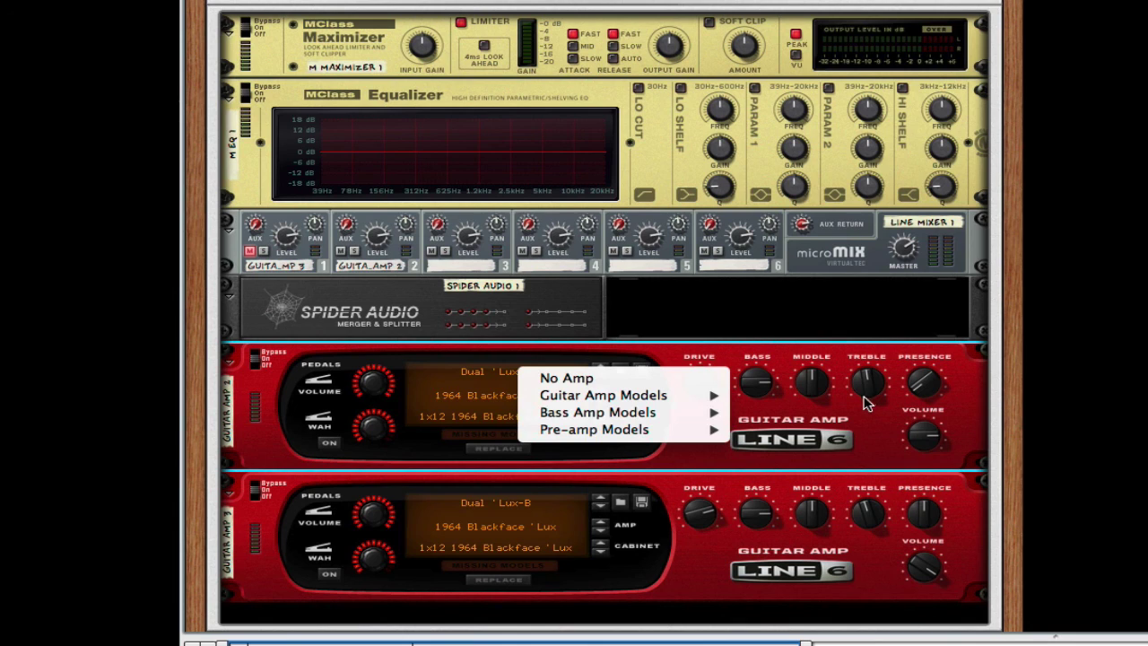
click(867, 410)
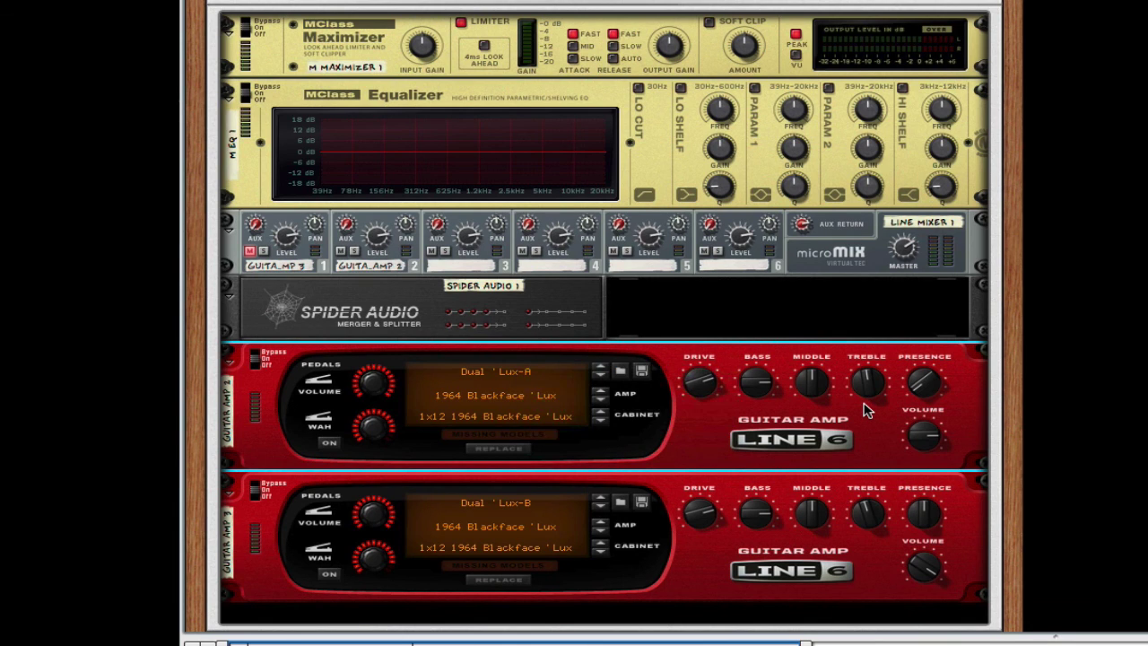